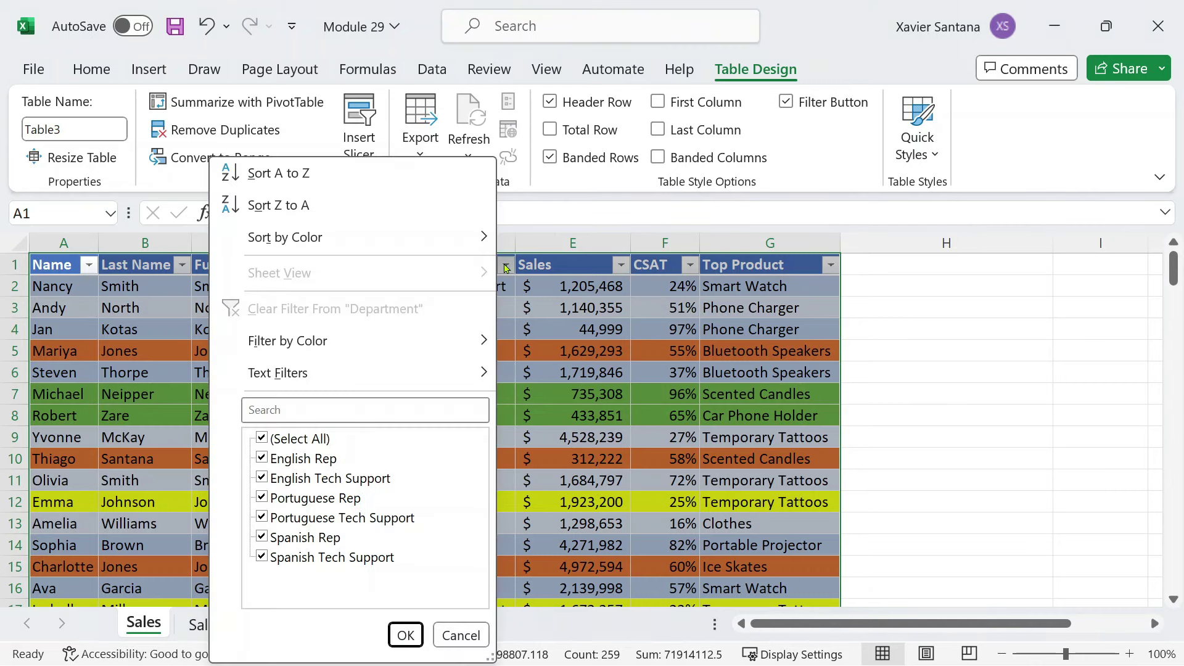
Filter the table's Department column by orange cell color and add a total row
{"action": "mouse_move", "coordinate": [431, 348]}
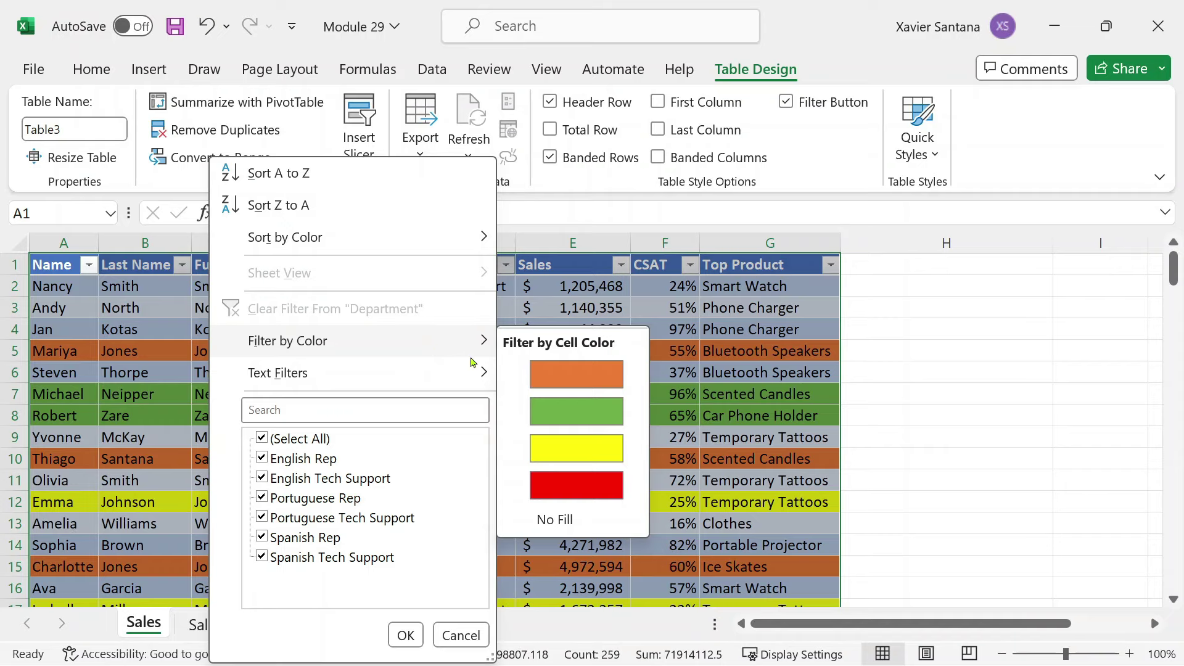
{"action": "left_click", "coordinate": [605, 380]}
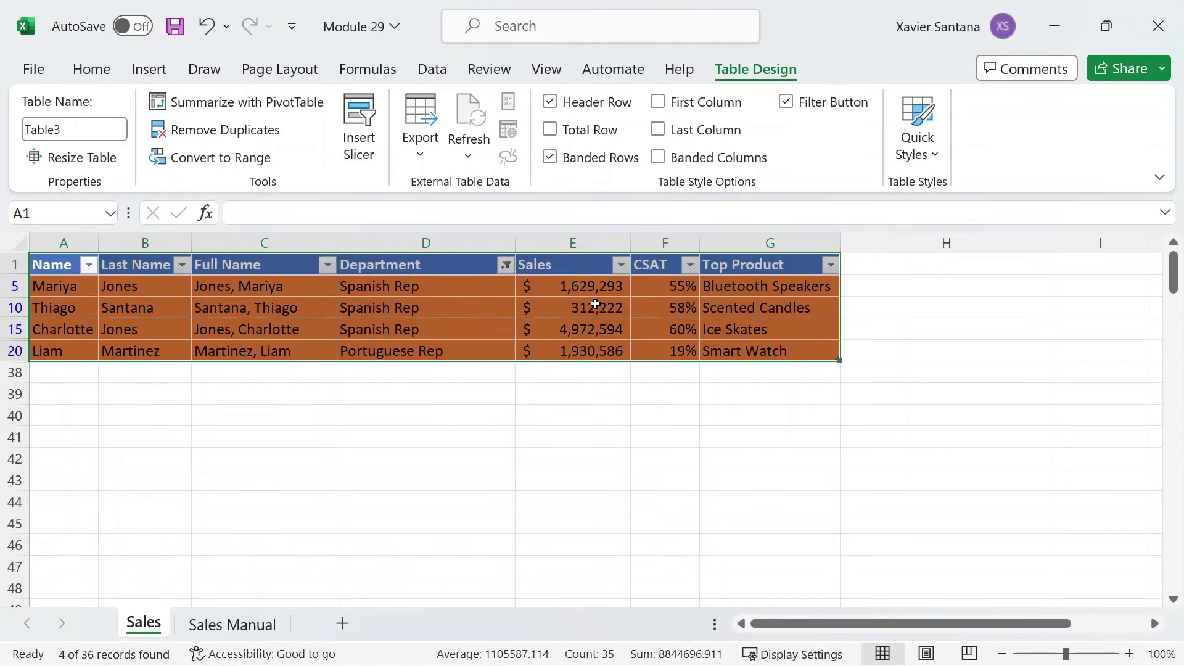
{"action": "left_click", "coordinate": [551, 131]}
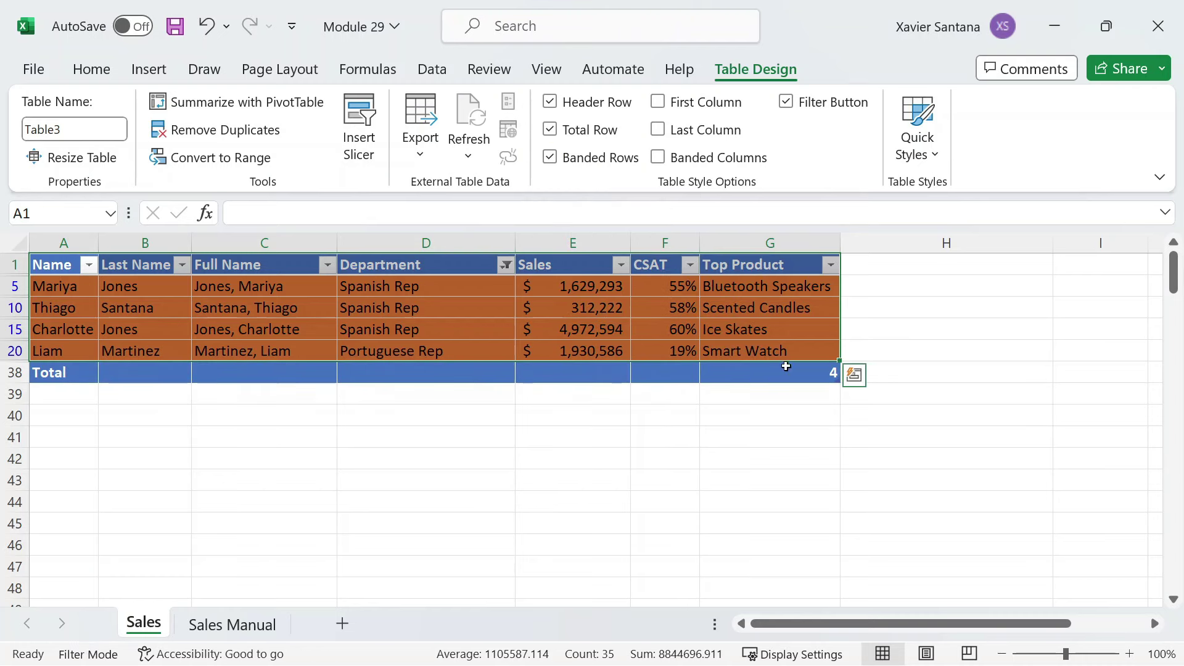
Set the total row to show the average for CSAT and the sum for Sales
{"action": "left_click", "coordinate": [654, 373]}
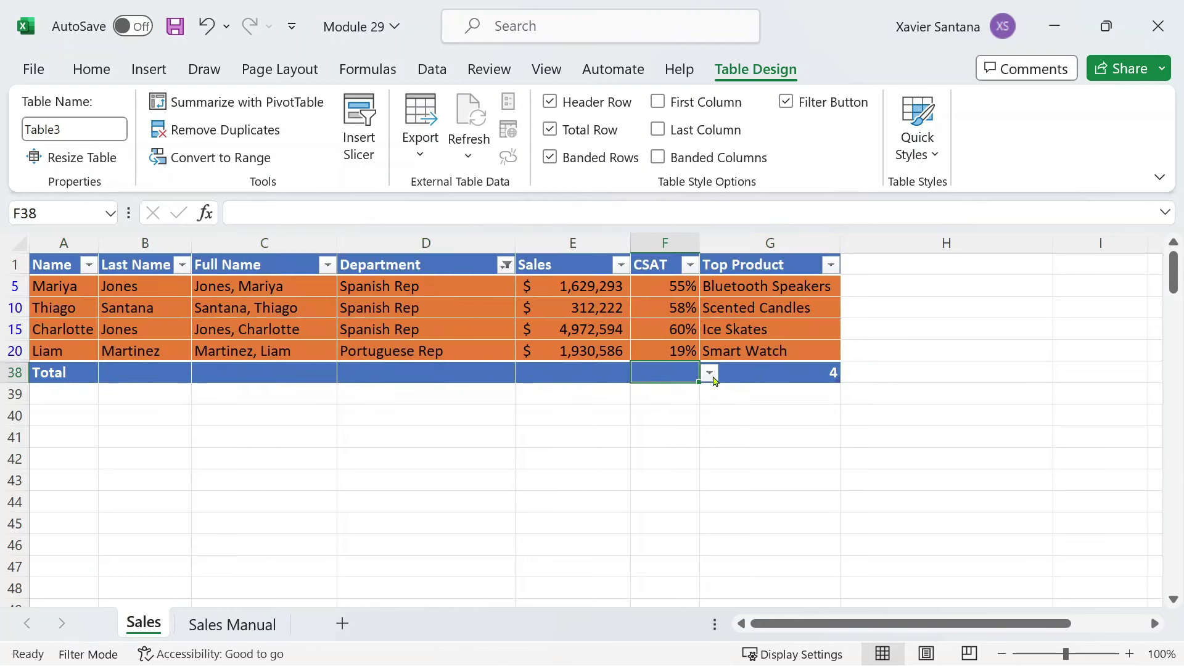
{"action": "left_click", "coordinate": [710, 373]}
{"action": "left_click", "coordinate": [678, 402]}
{"action": "left_click", "coordinate": [587, 375]}
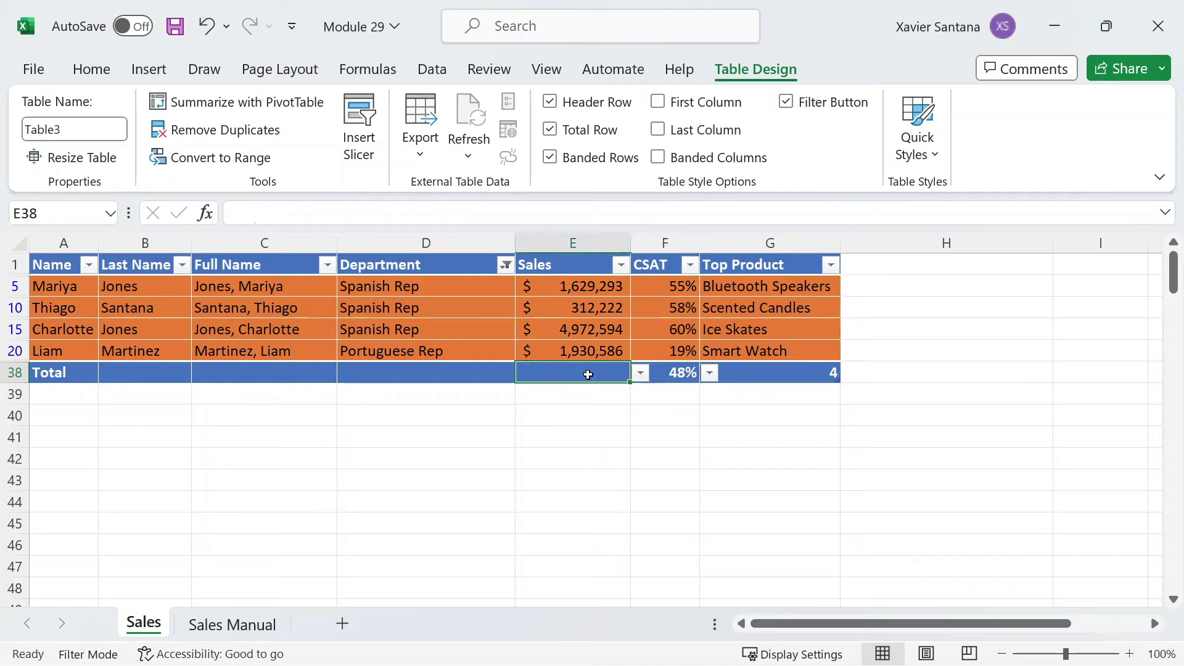
{"action": "left_click", "coordinate": [641, 374]}
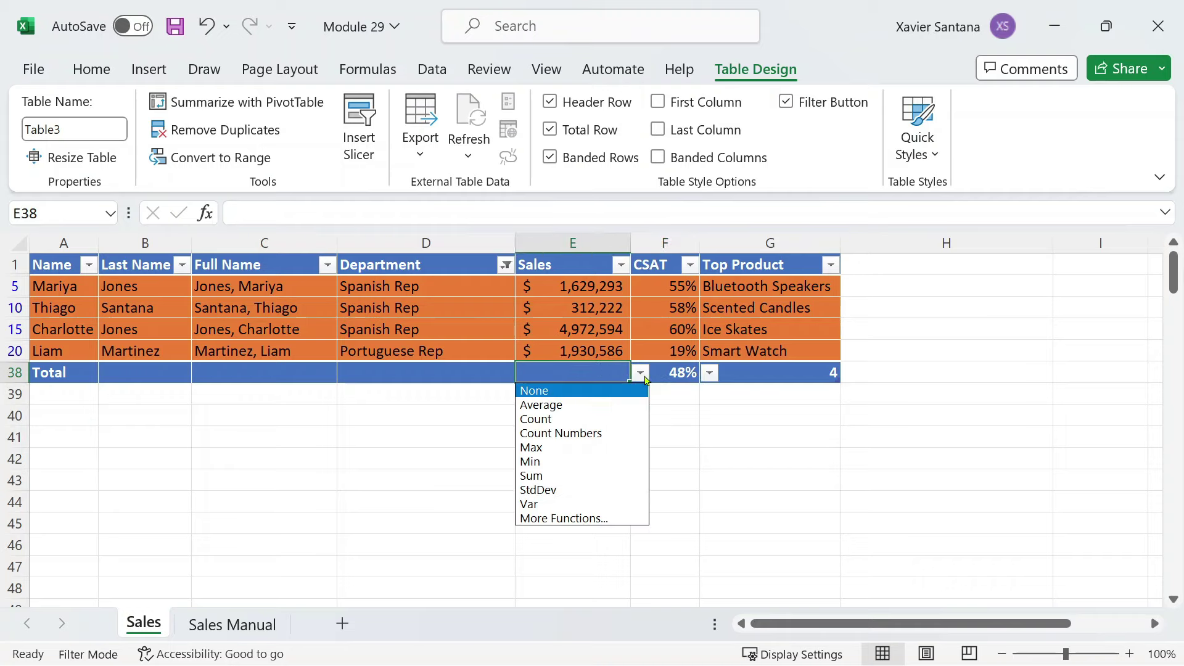
{"action": "left_click", "coordinate": [563, 475]}
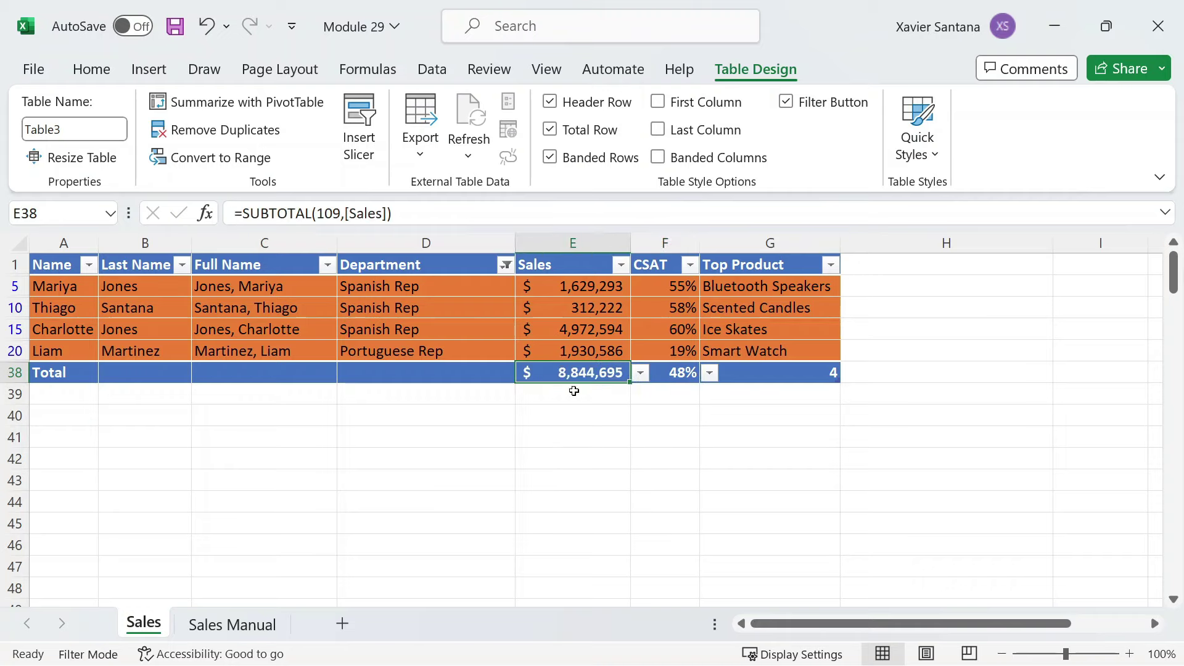
Change the Department column's cell color filter to green, followed by yellow
{"action": "left_click", "coordinate": [506, 266]}
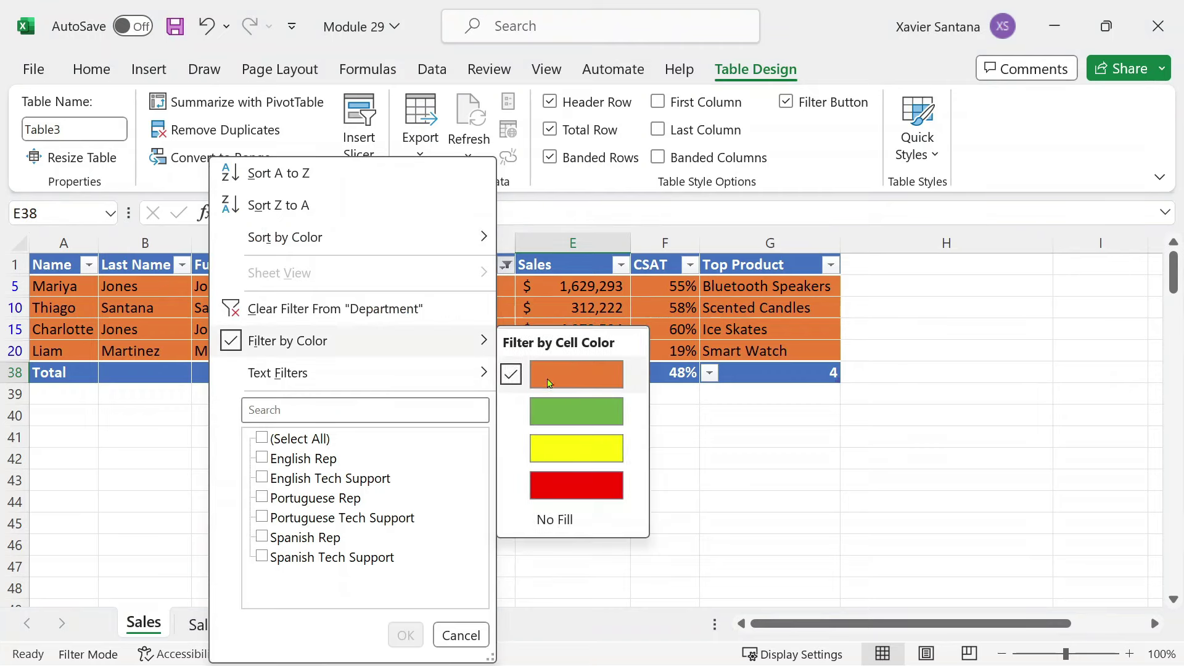
{"action": "left_click", "coordinate": [572, 412]}
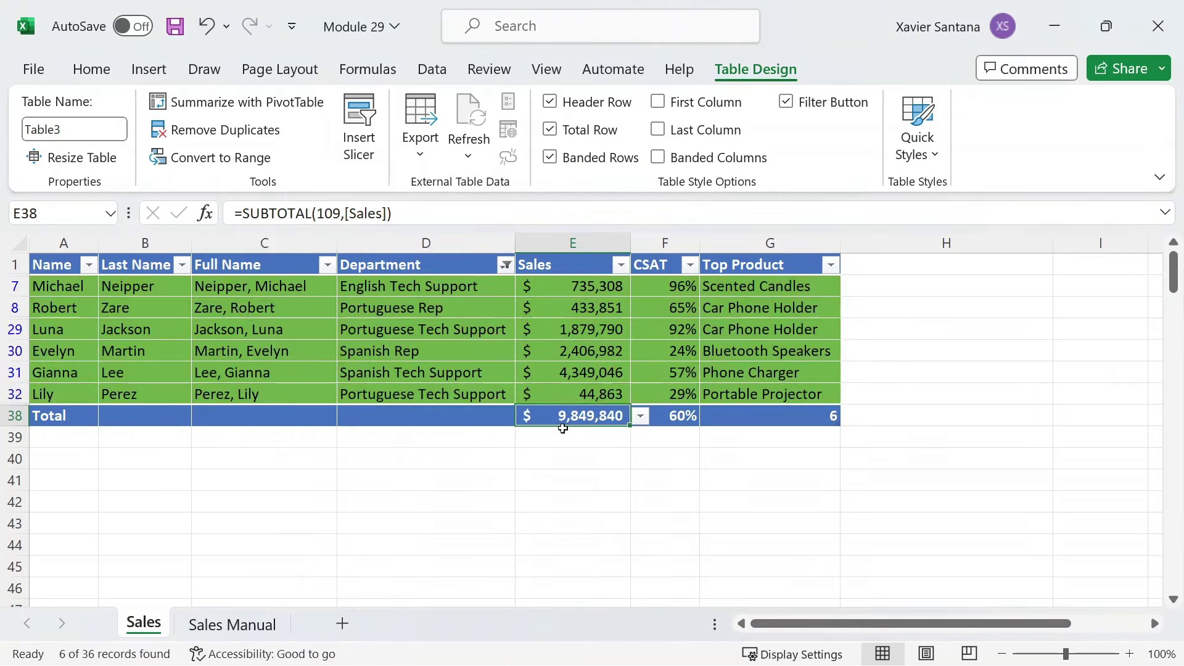
{"action": "left_click", "coordinate": [505, 263]}
{"action": "mouse_move", "coordinate": [442, 341]}
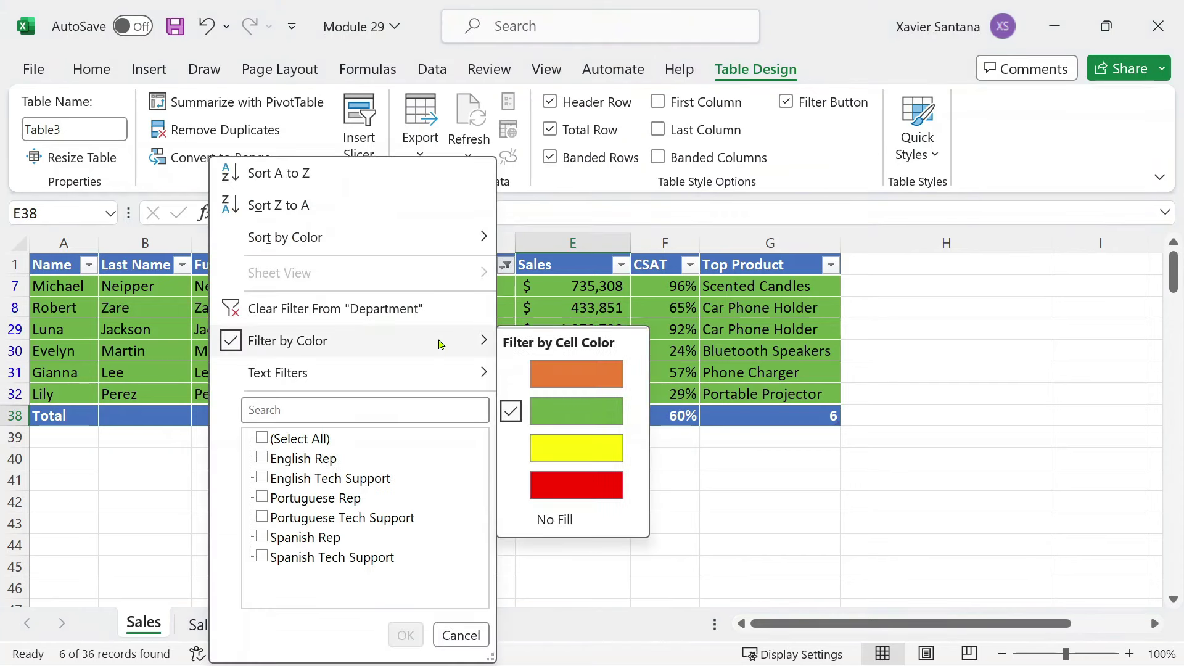
{"action": "left_click", "coordinate": [540, 453]}
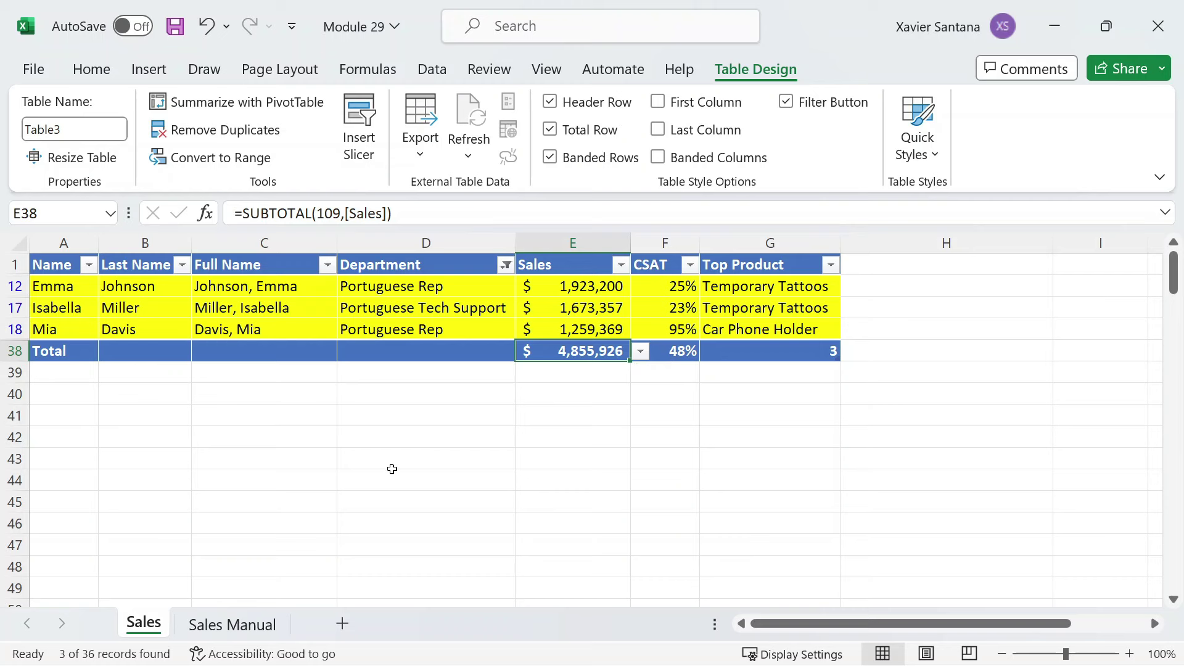
Turn on filtering for the header row of the Sales Manual sheet
{"action": "left_click", "coordinate": [232, 624]}
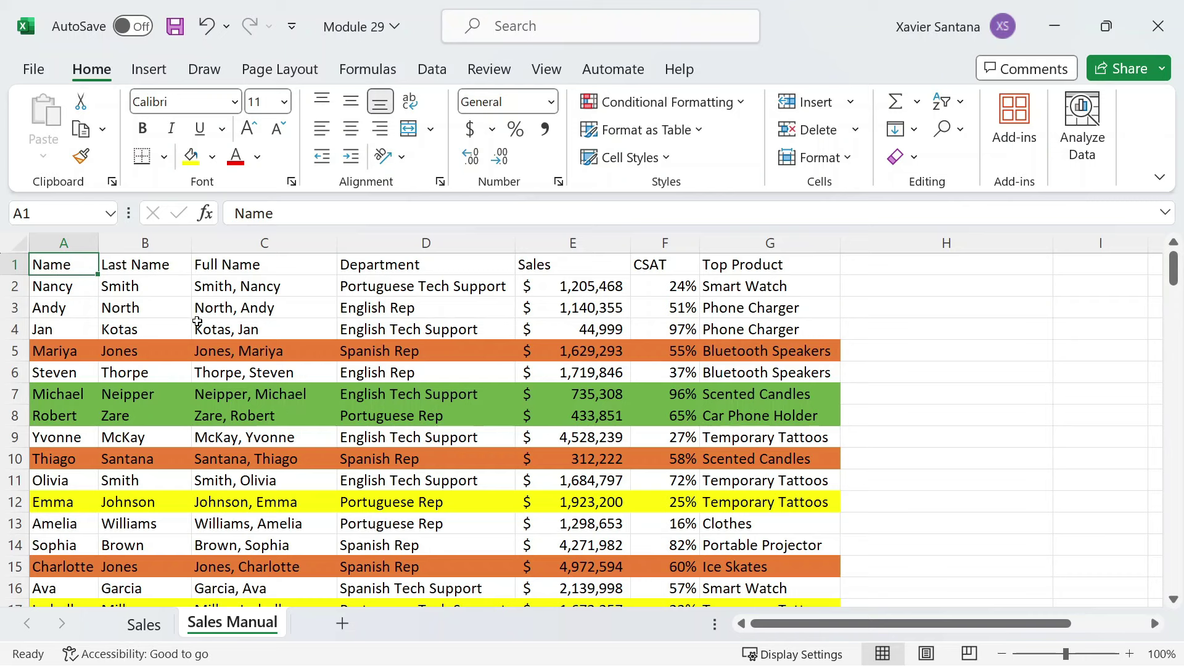
{"action": "left_click", "coordinate": [953, 107]}
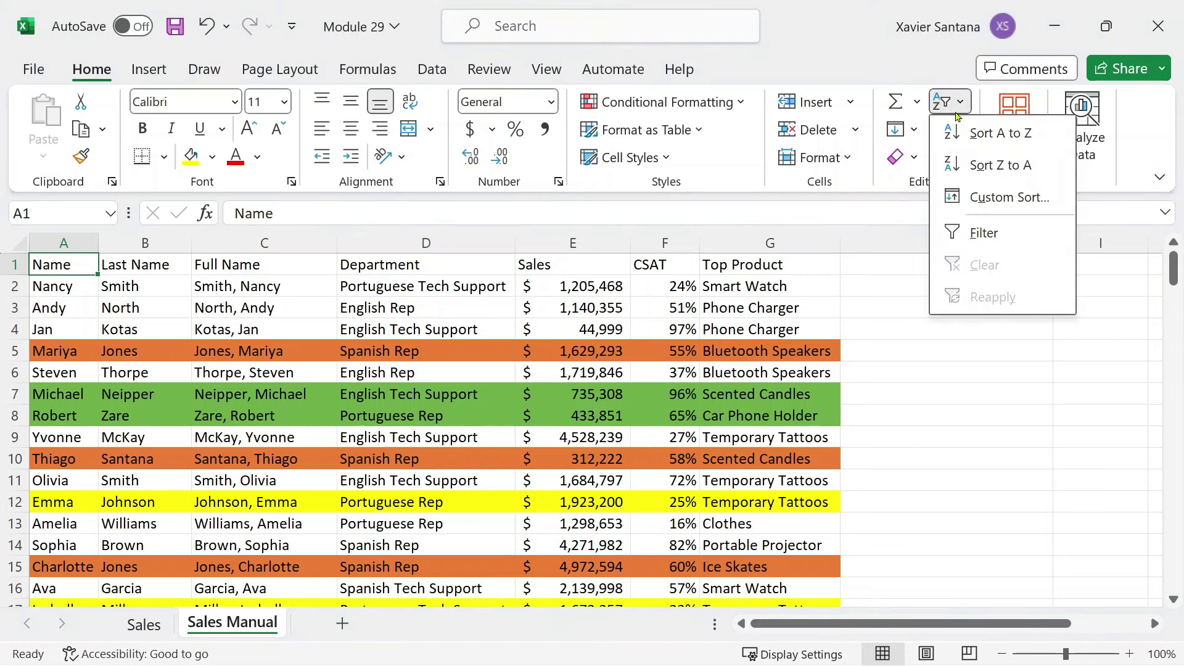
{"action": "left_click", "coordinate": [985, 234]}
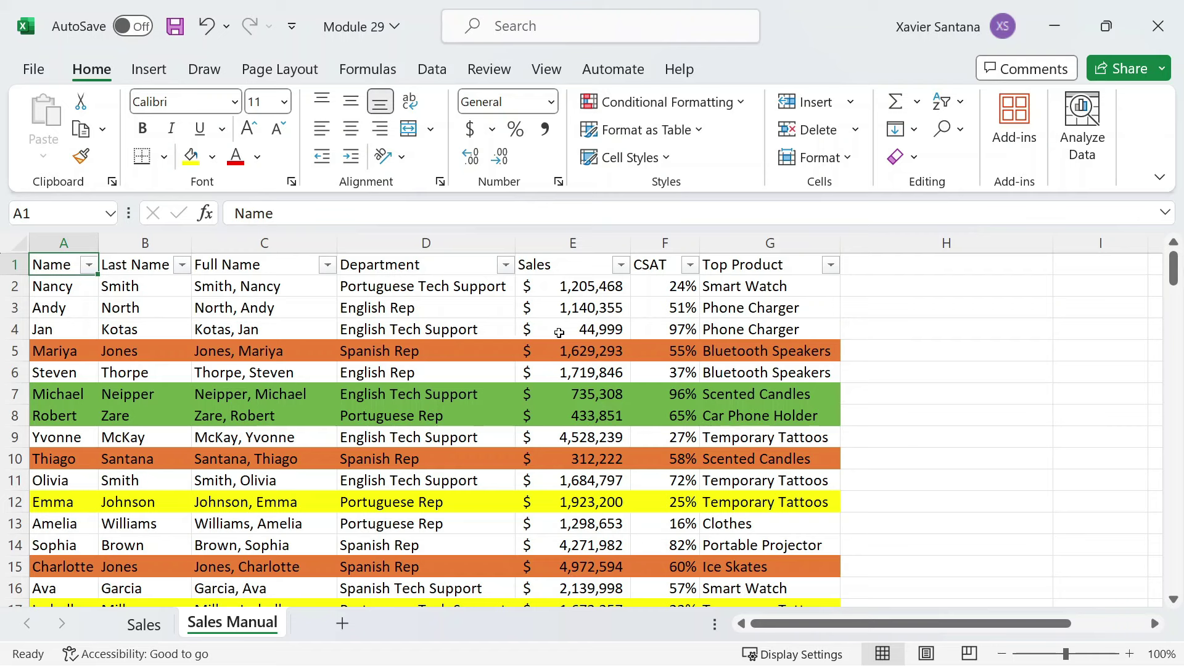
Filter the Sales column of the Sales Manual sheet by orange cell color and inspect the formula in E38
{"action": "left_click", "coordinate": [621, 267]}
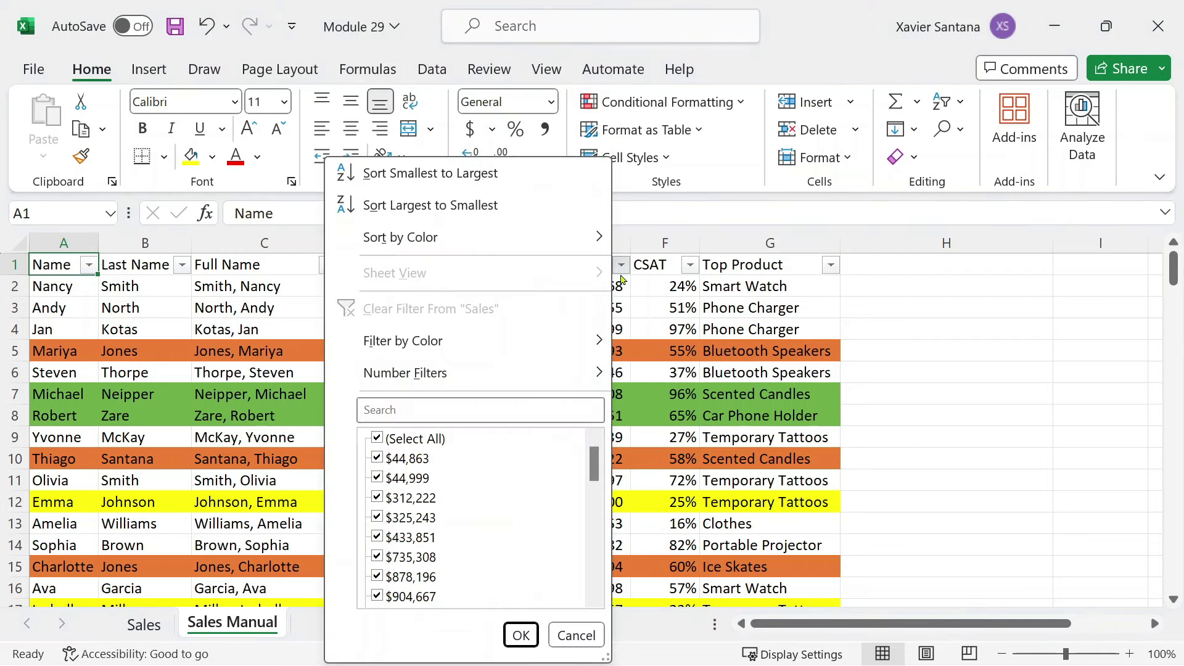
{"action": "mouse_move", "coordinate": [518, 344]}
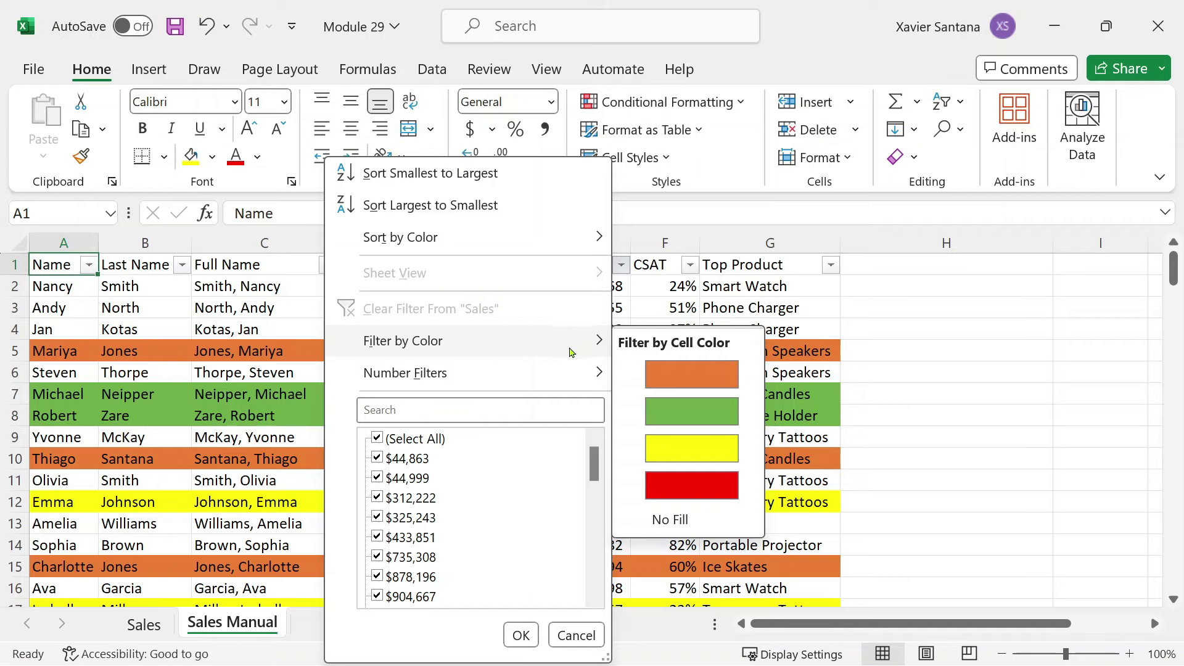
{"action": "left_click", "coordinate": [661, 372]}
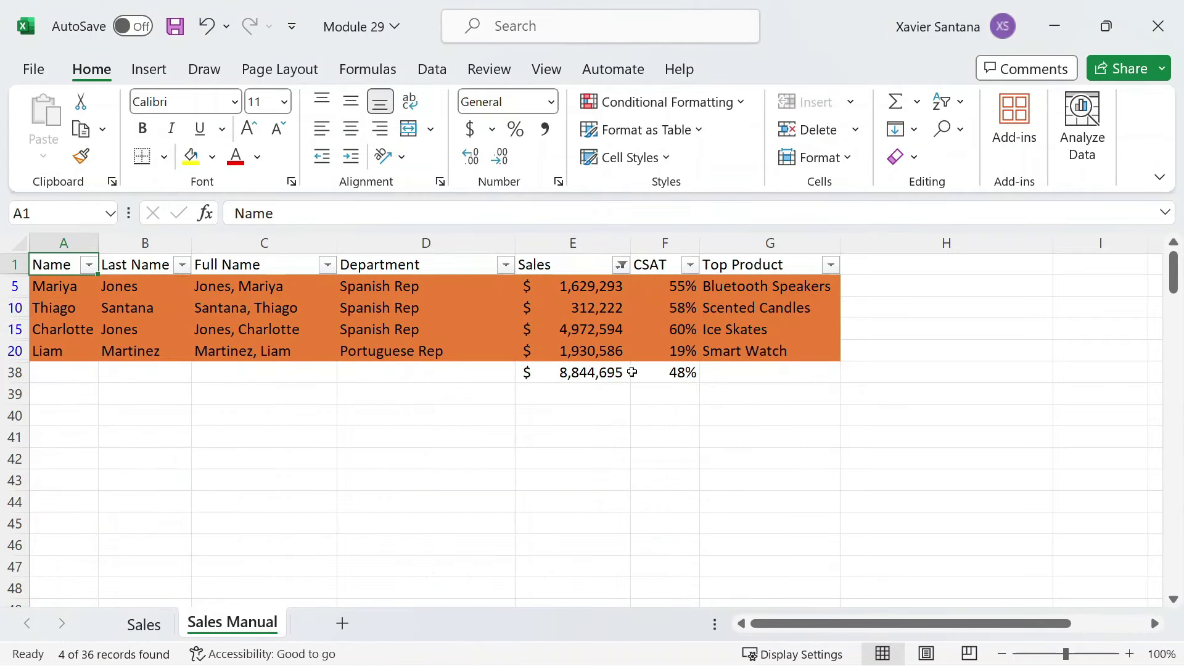
{"action": "left_click", "coordinate": [546, 374]}
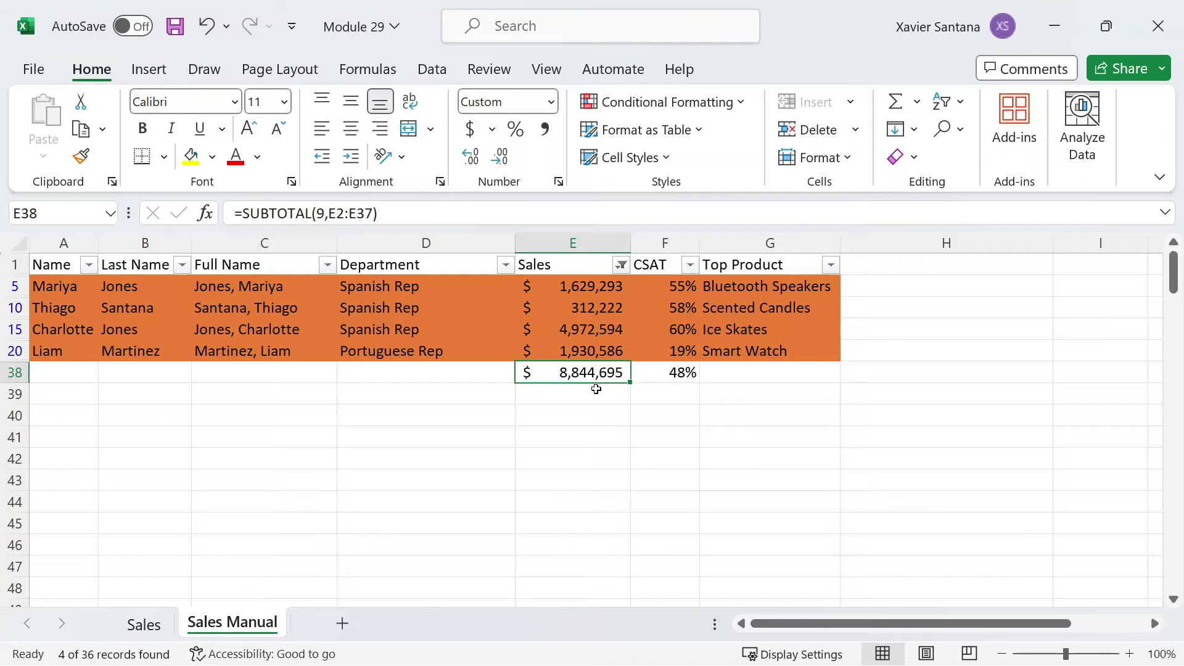
{"action": "left_click", "coordinate": [773, 371]}
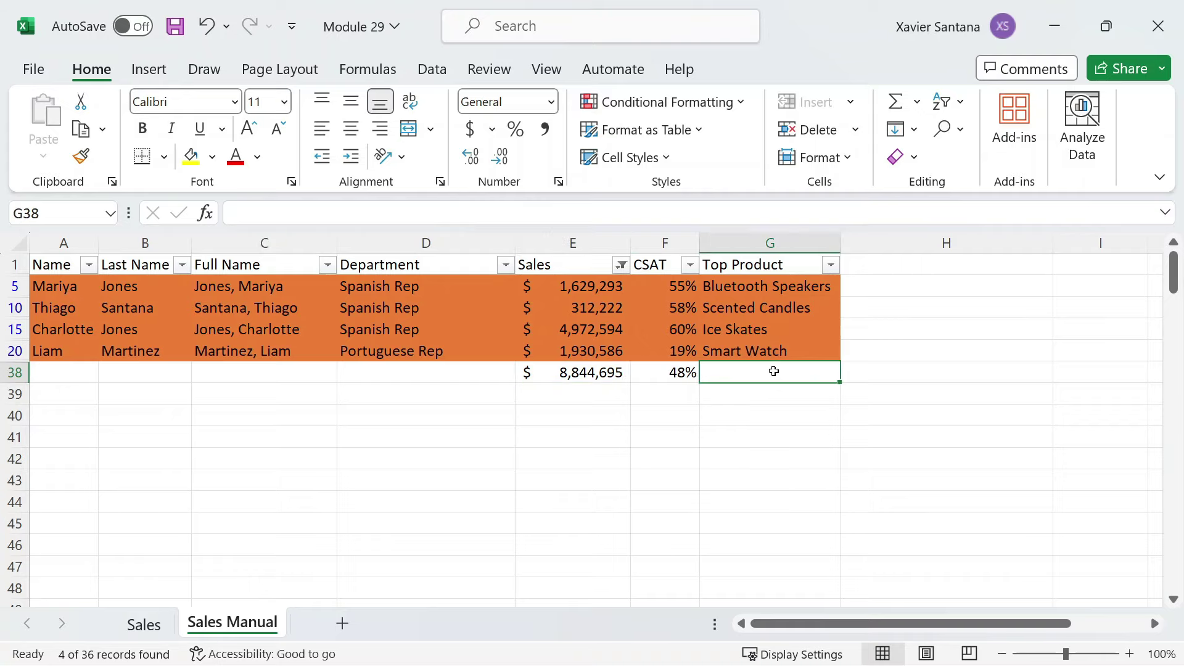
{"action": "key", "text": "super+plus"}
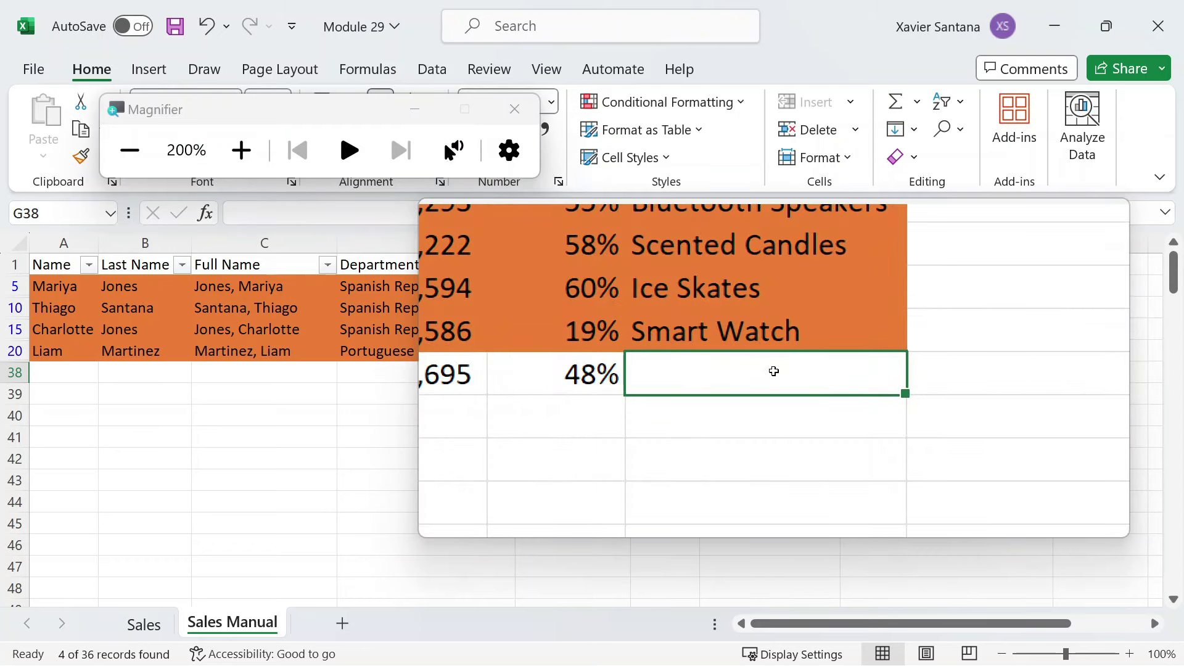
{"action": "type", "text": "=s"}
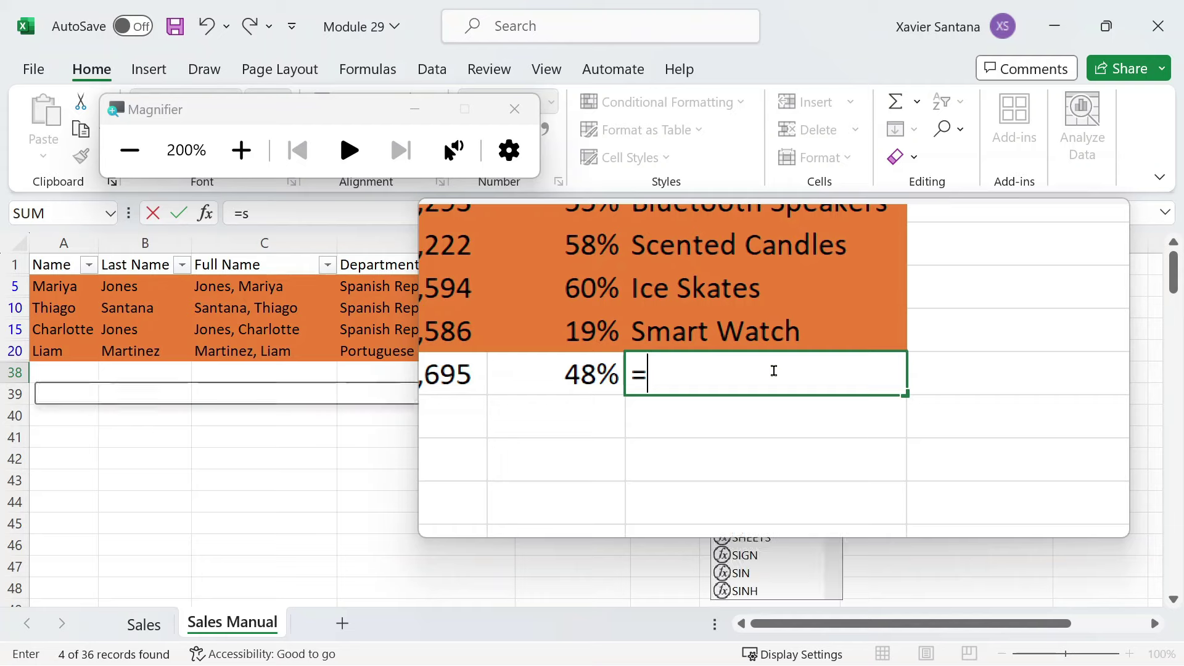
{"action": "type", "text": "ubt"}
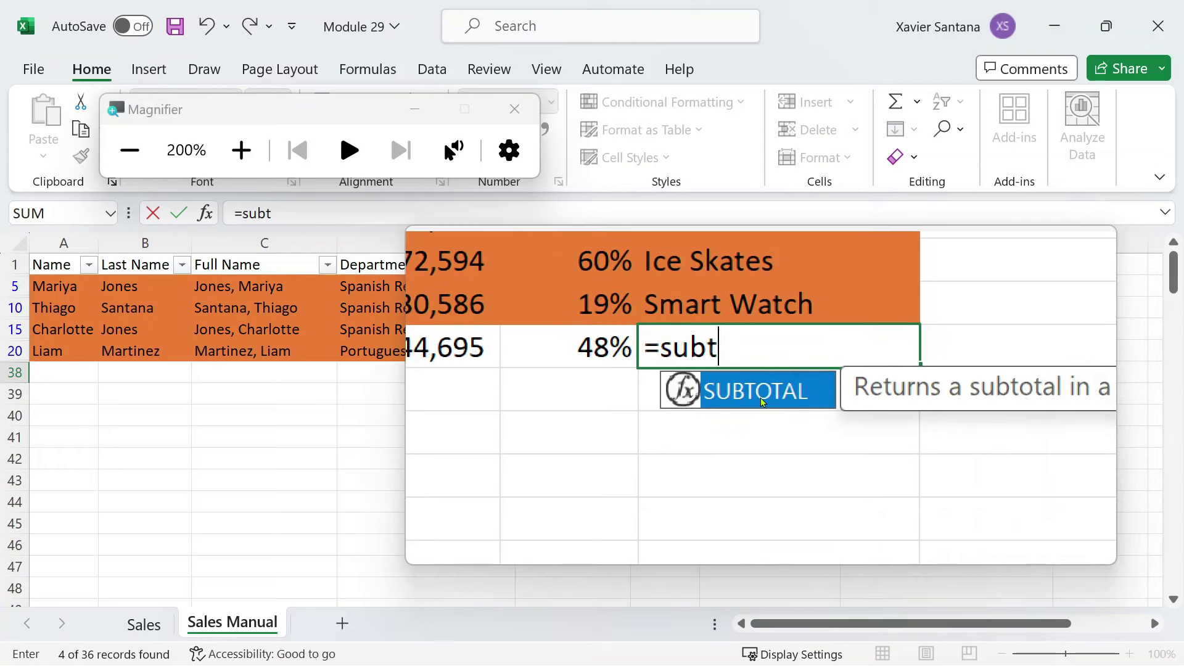
{"action": "double_click", "coordinate": [762, 402]}
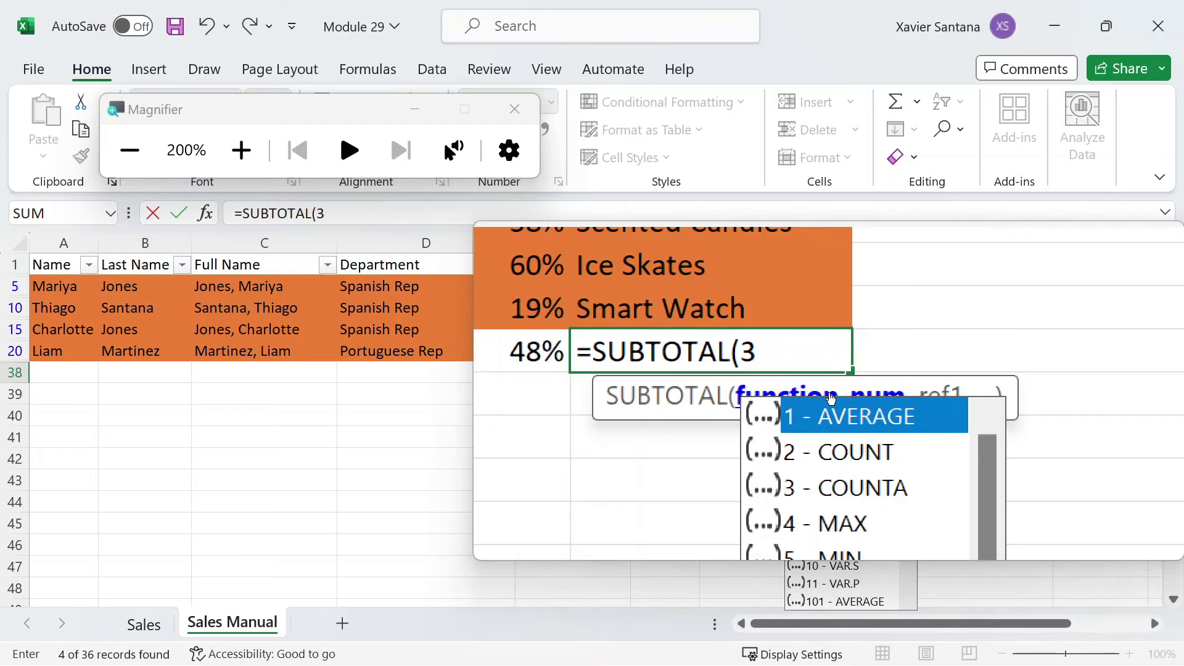
{"action": "left_click", "coordinate": [810, 374]}
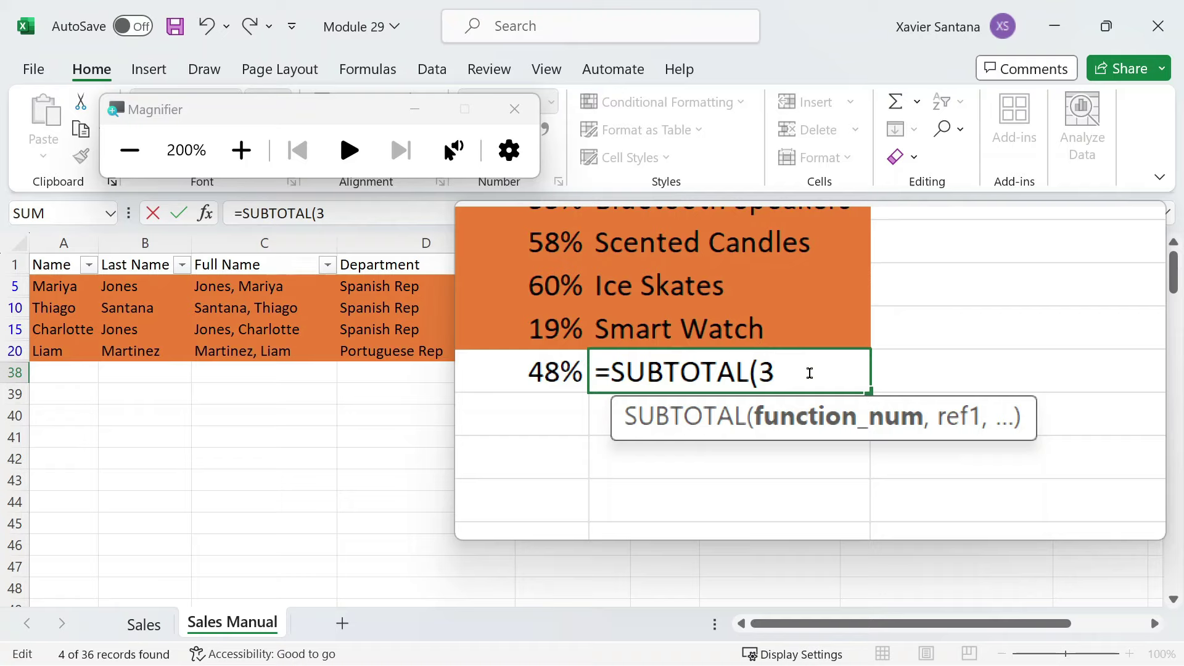
{"action": "type", "text": ","}
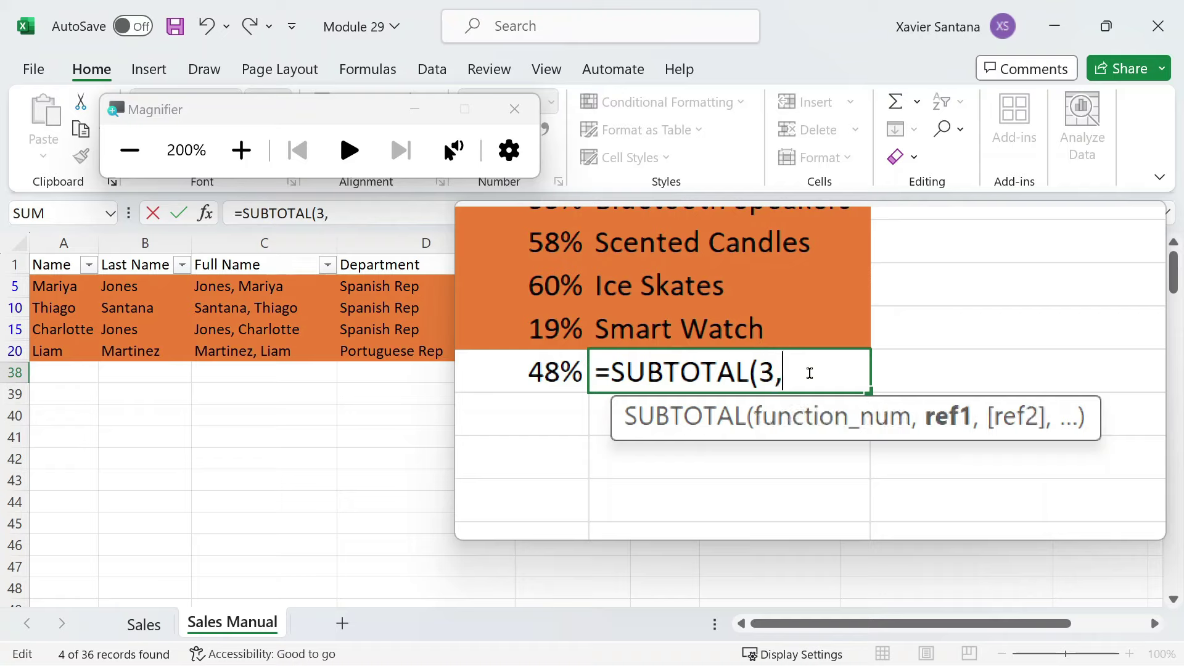
{"action": "key", "text": "ctrl+alt+r"}
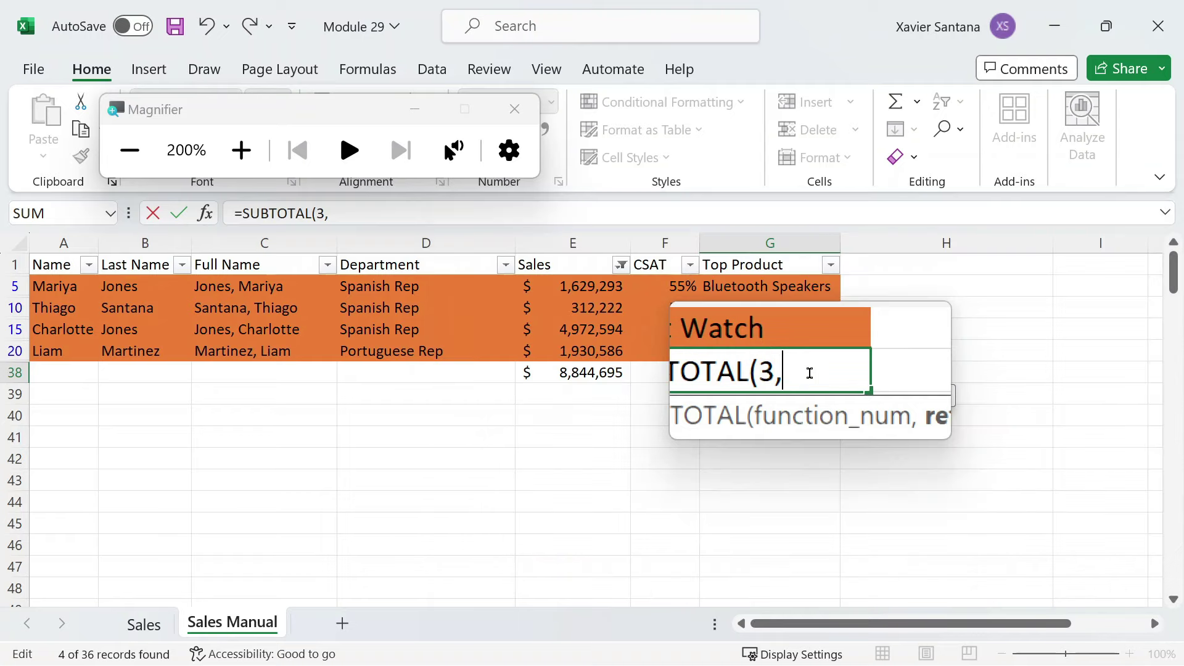
{"action": "key", "text": "super+Escape"}
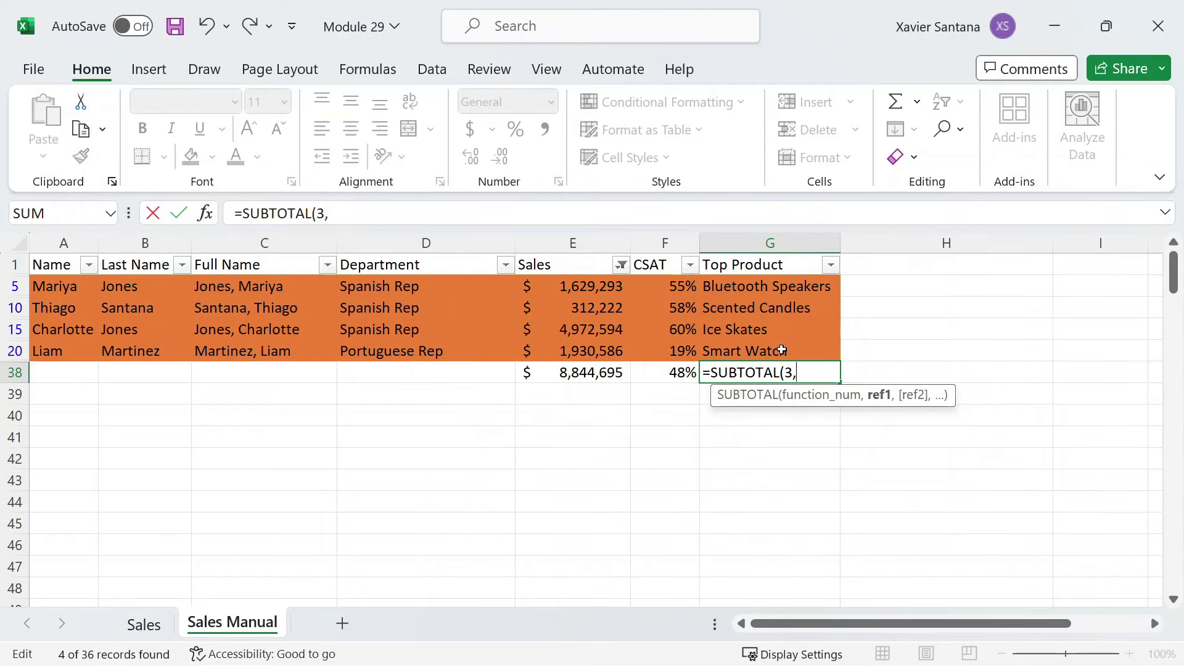
{"action": "left_click", "coordinate": [618, 267]}
{"action": "left_click", "coordinate": [559, 458]}
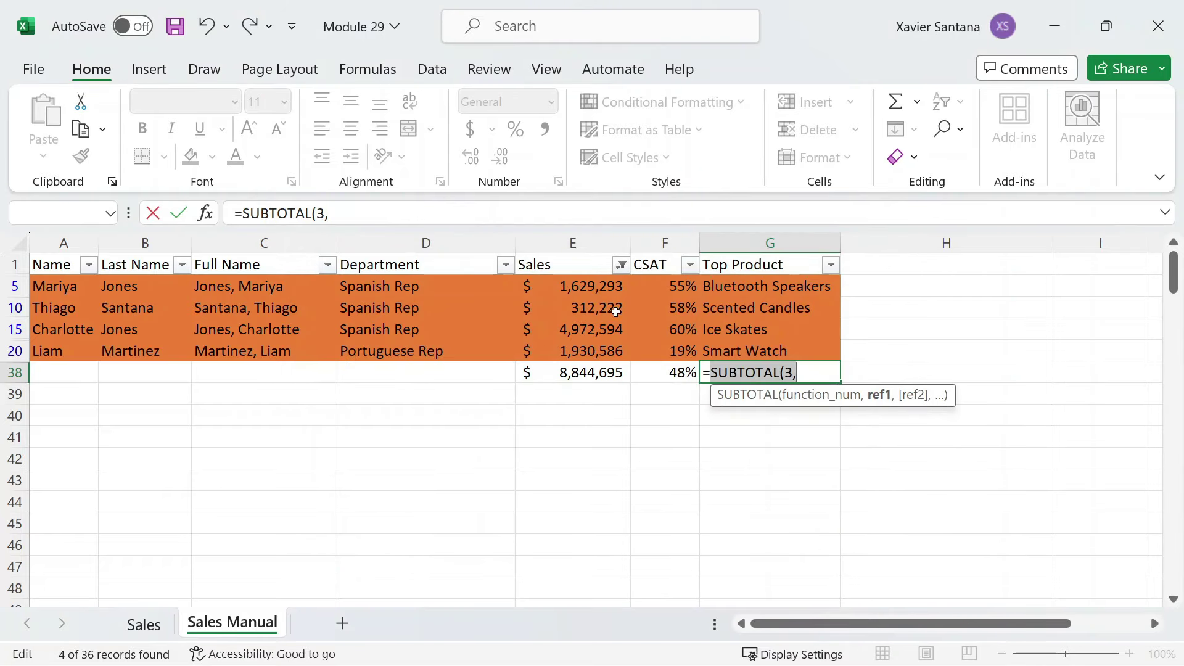
{"action": "key", "text": "Escape"}
Clear the Sales column filter and enter =SUBTOTAL(3,G2:G37) in G38 to count the Top Product entries
{"action": "left_click", "coordinate": [621, 266]}
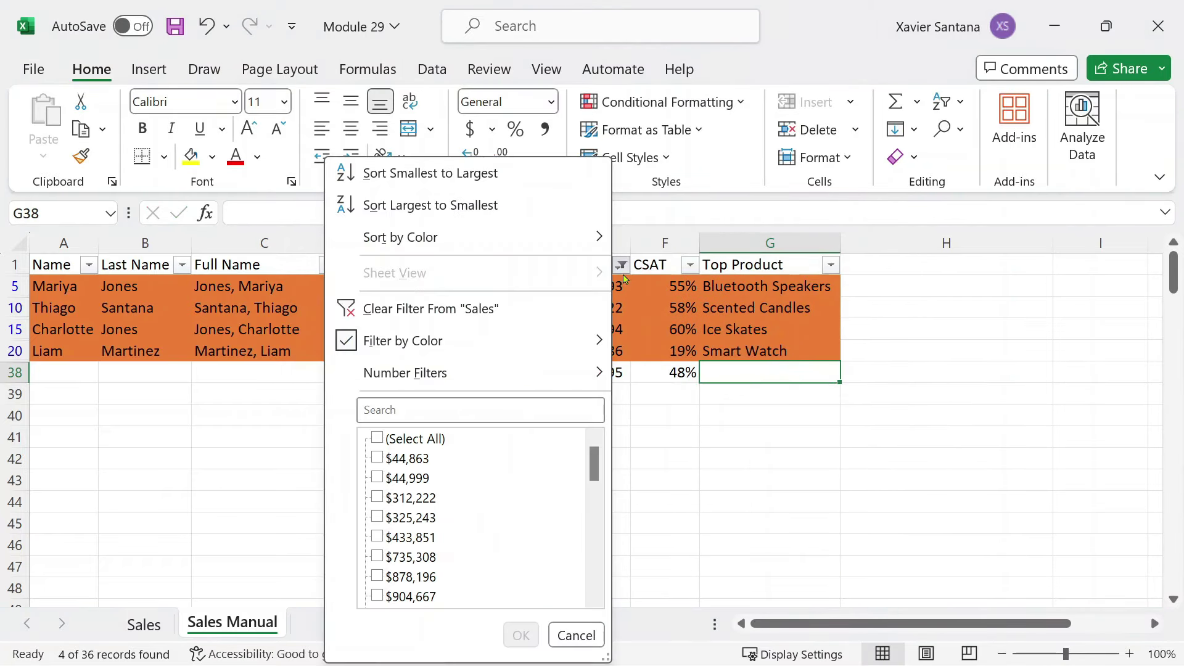
{"action": "left_click", "coordinate": [488, 309]}
{"action": "scroll", "coordinate": [780, 419], "scroll_direction": "down", "scroll_amount": 6}
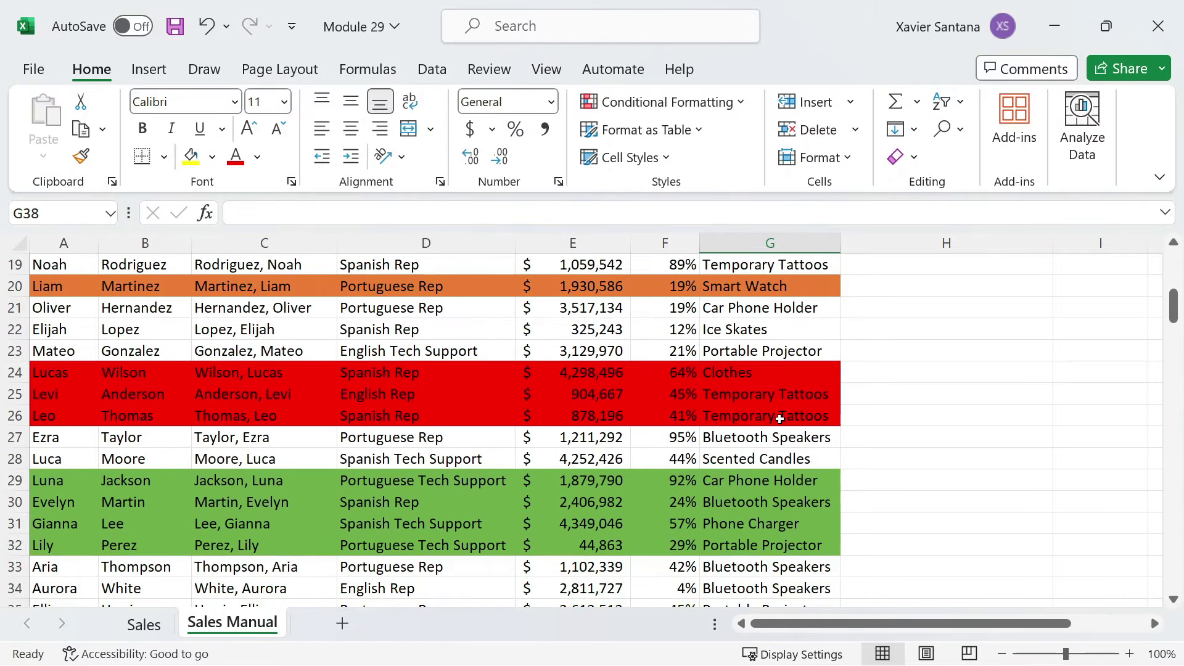
{"action": "scroll", "coordinate": [780, 419], "scroll_direction": "down", "scroll_amount": 4}
{"action": "type", "text": "="}
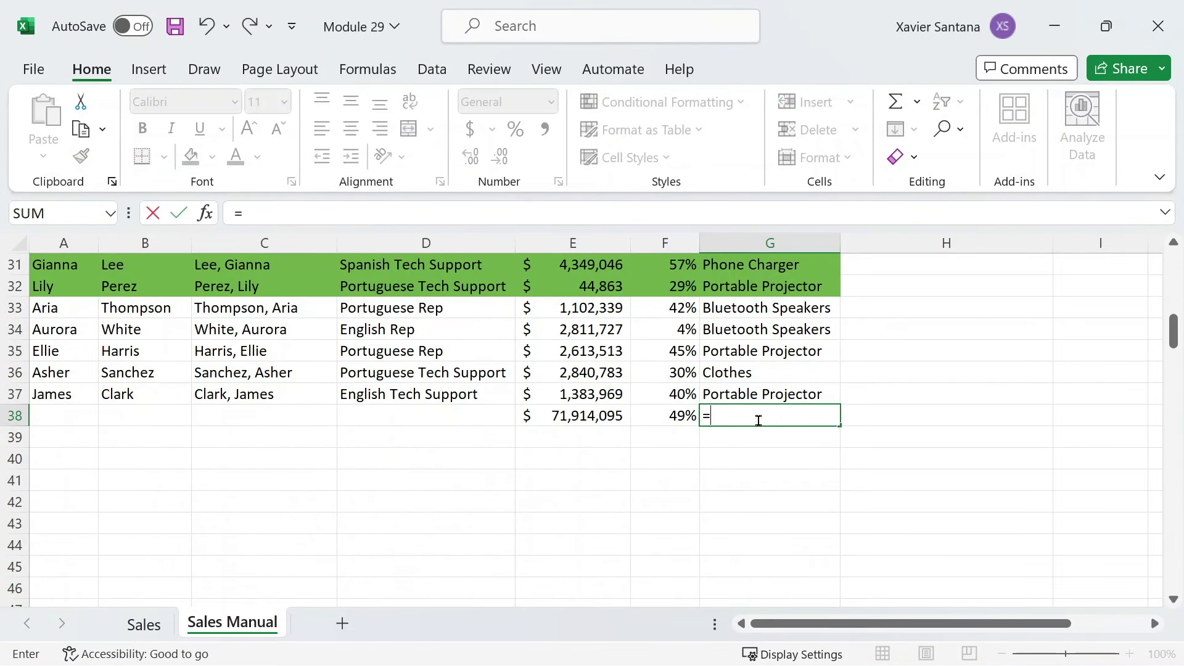
{"action": "type", "text": "subt"}
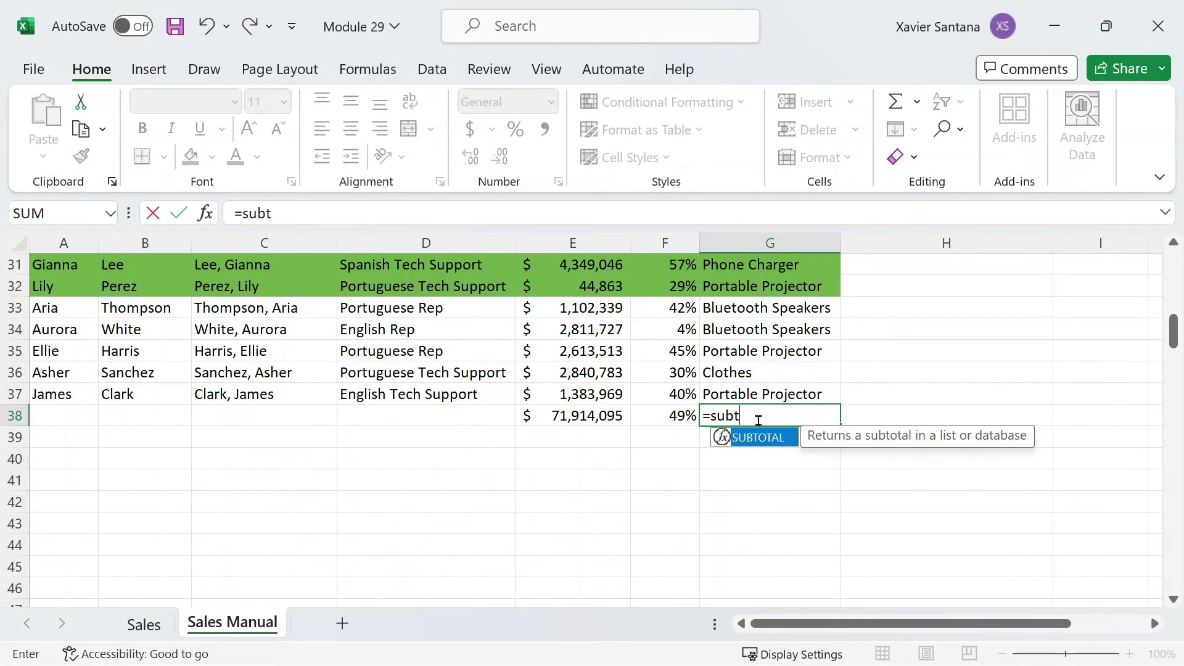
{"action": "key", "text": "Tab"}
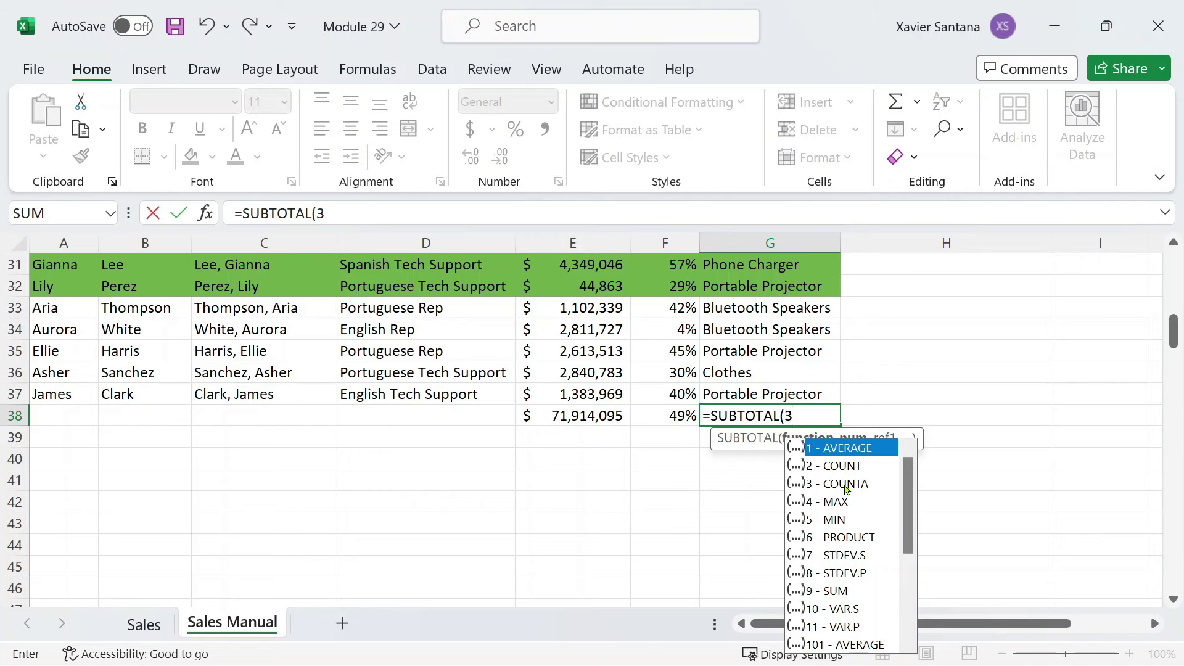
{"action": "type", "text": "3,"}
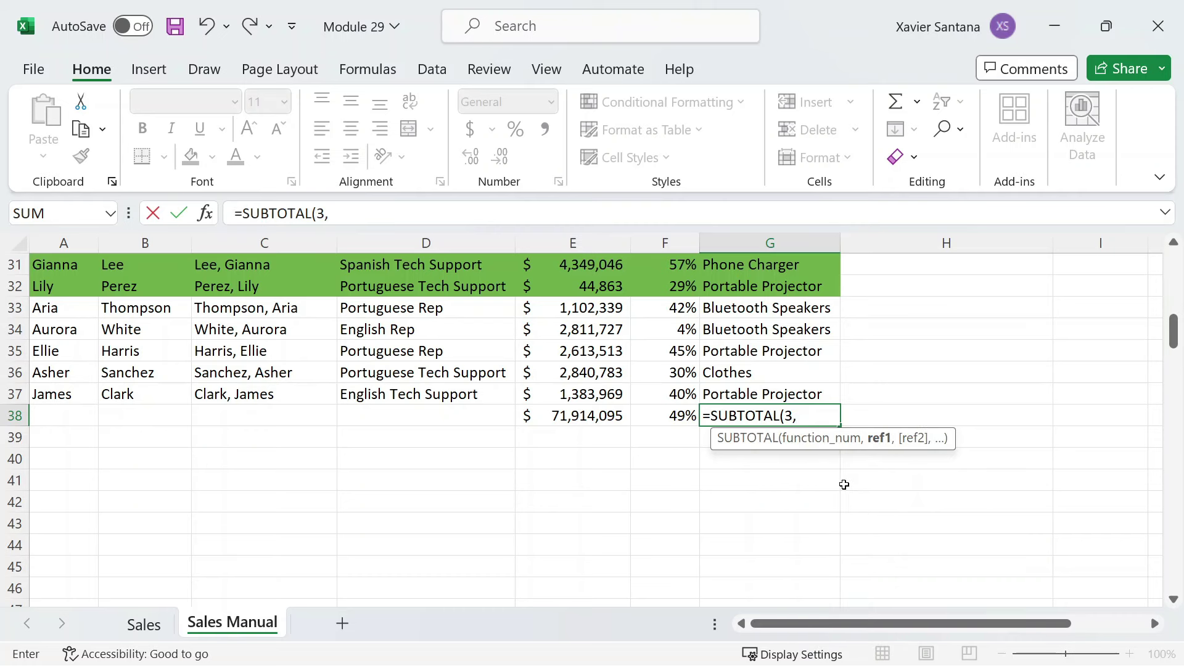
{"action": "scroll", "coordinate": [815, 408], "scroll_direction": "up", "scroll_amount": 9}
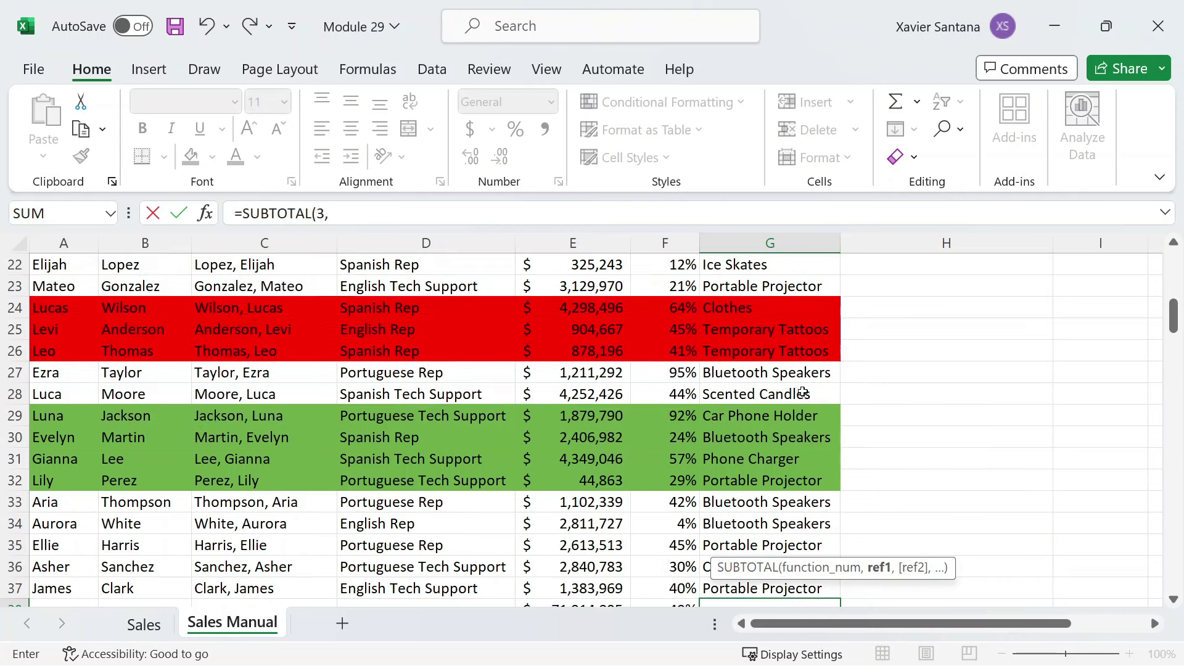
{"action": "scroll", "coordinate": [802, 393], "scroll_direction": "up", "scroll_amount": 1}
{"action": "left_click_drag", "start_coordinate": [772, 288], "coordinate": [755, 543]}
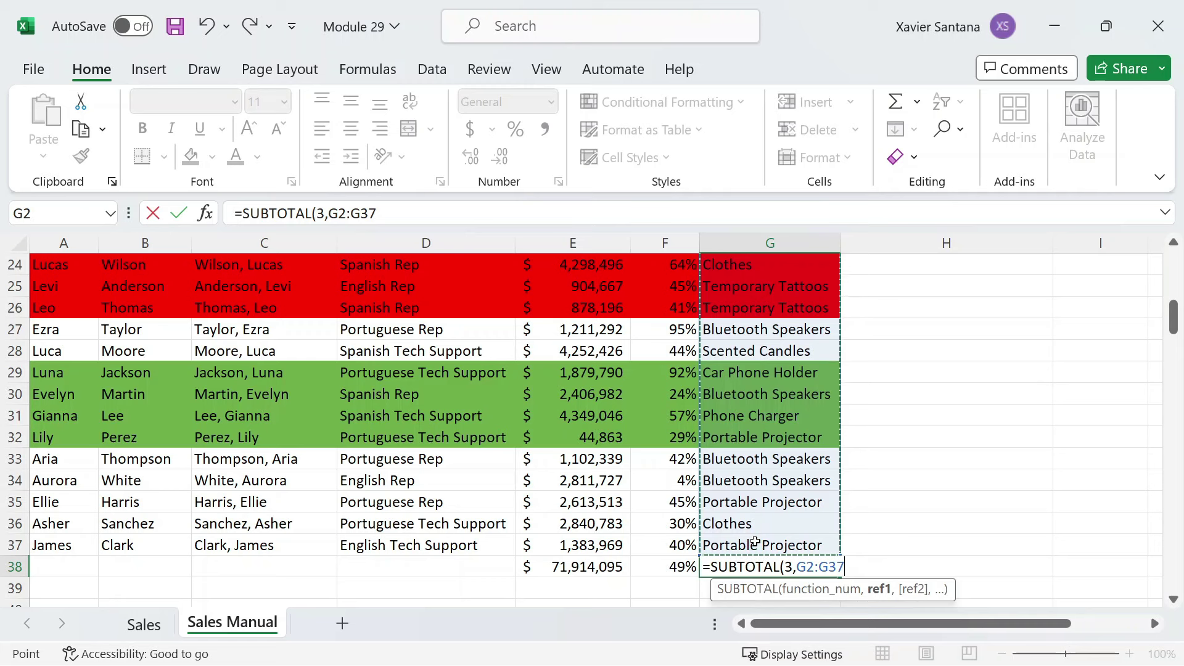
{"action": "type", "text": ")"}
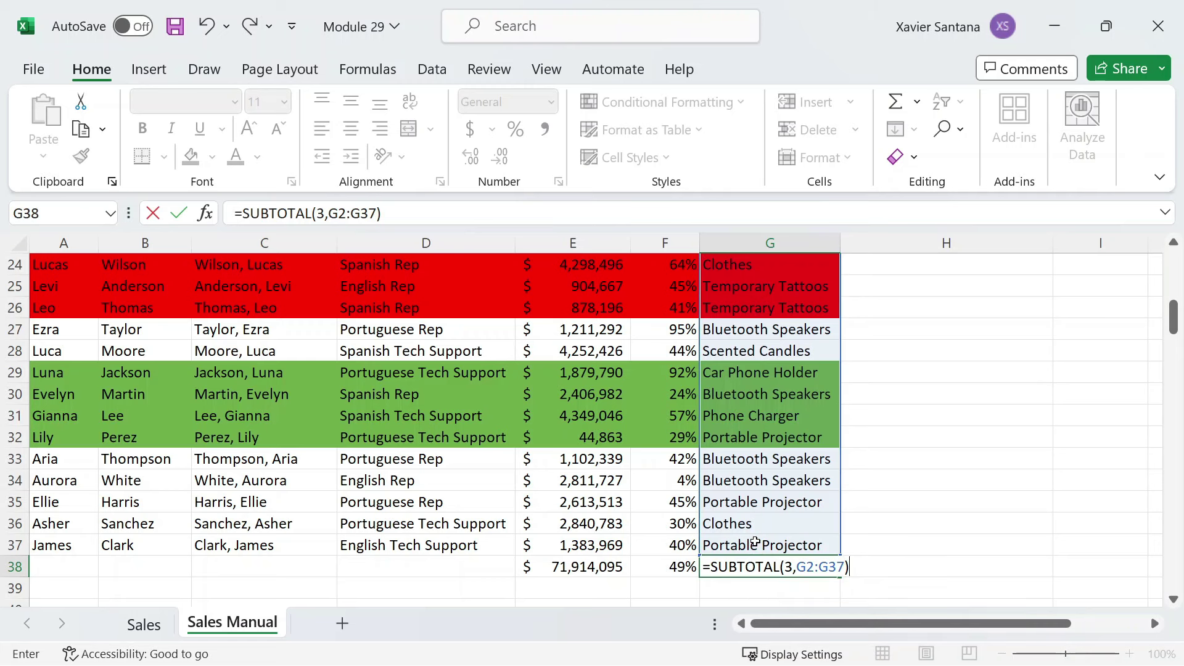
{"action": "key", "text": "Return"}
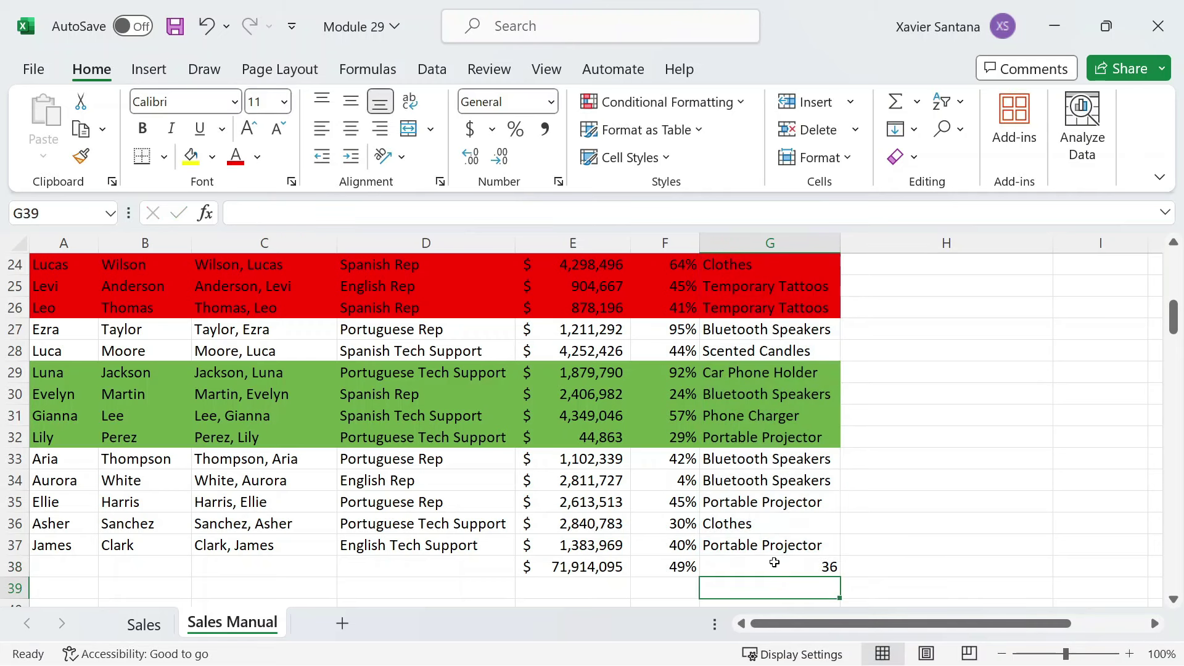
Filter the Sales column by green cell color, followed by orange
{"action": "scroll", "coordinate": [775, 558], "scroll_direction": "up", "scroll_amount": 8}
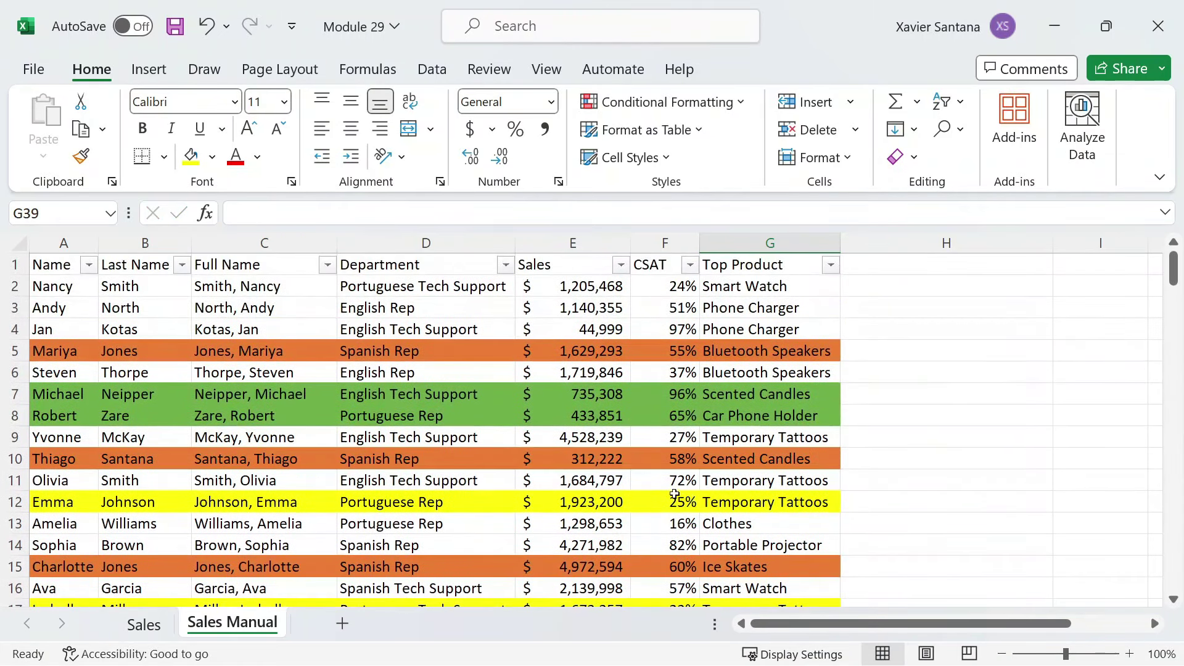
{"action": "left_click", "coordinate": [621, 265]}
{"action": "mouse_move", "coordinate": [557, 341]}
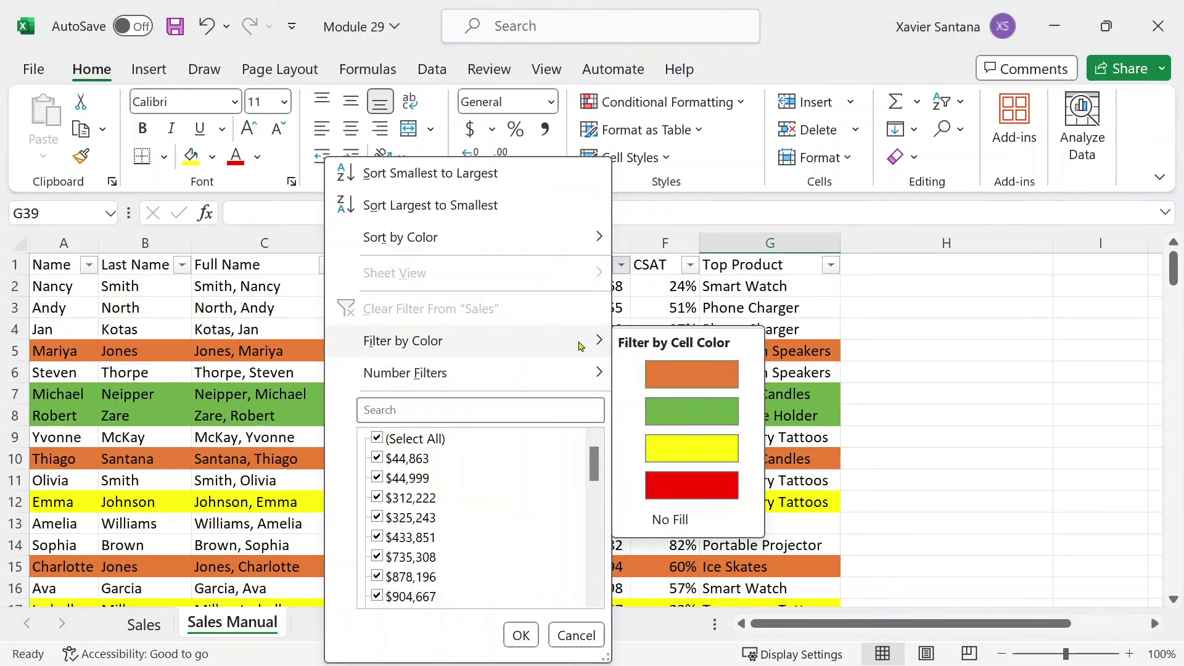
{"action": "left_click", "coordinate": [687, 410]}
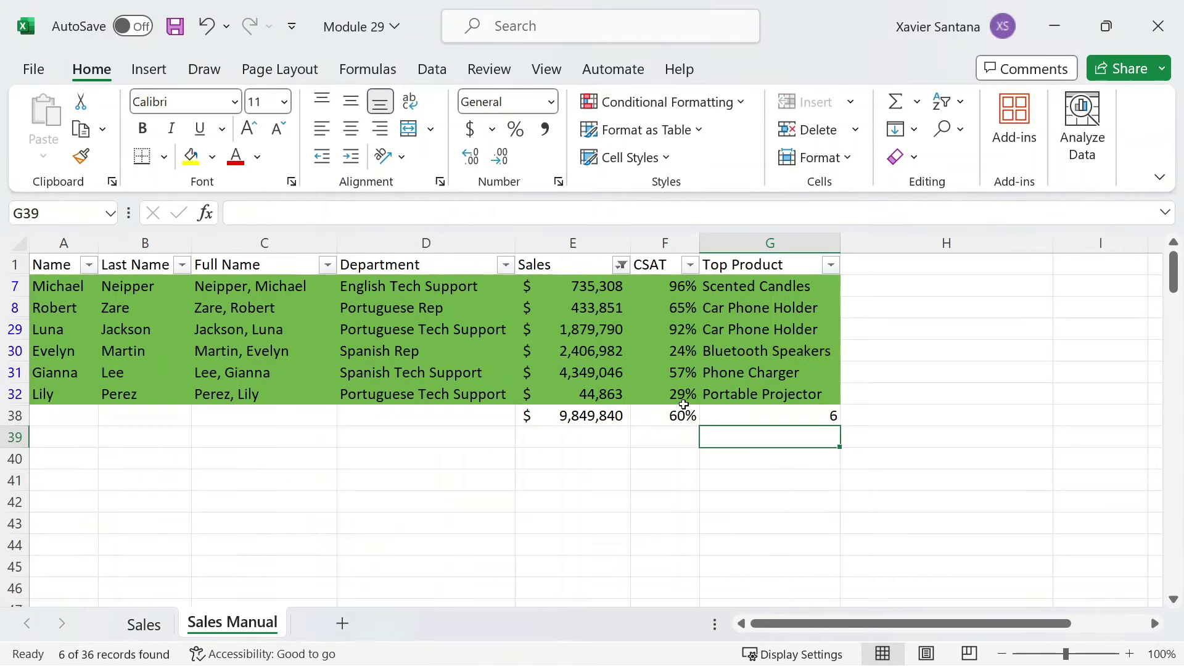
{"action": "left_click", "coordinate": [621, 264]}
{"action": "mouse_move", "coordinate": [540, 344]}
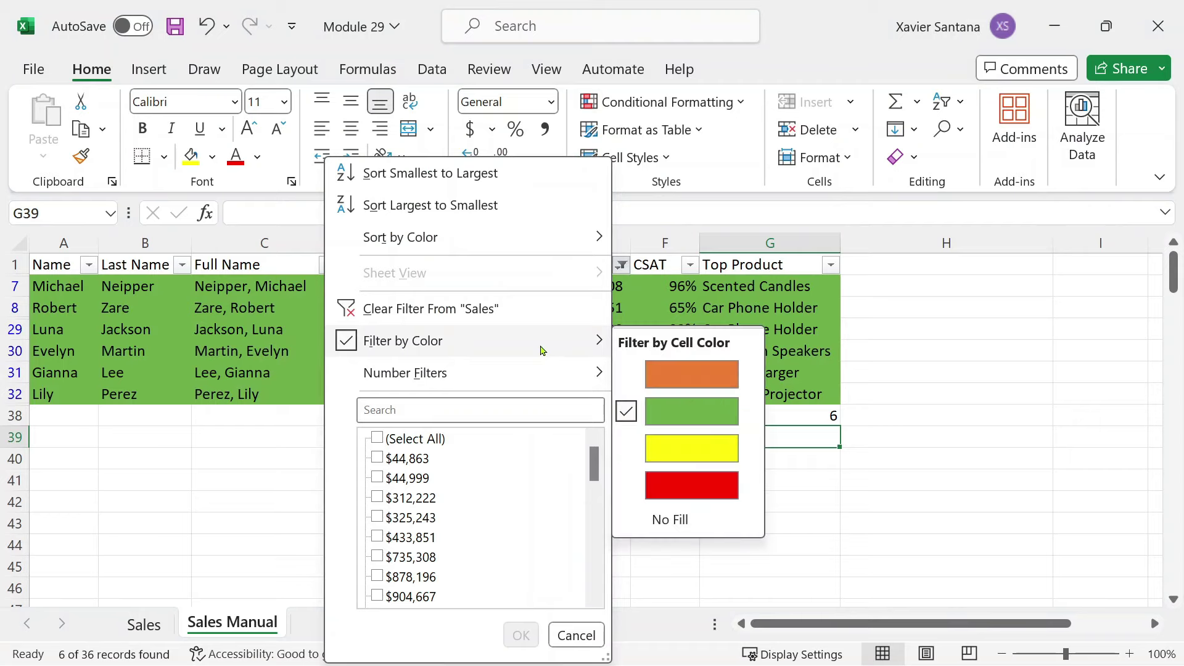
{"action": "left_click", "coordinate": [673, 370]}
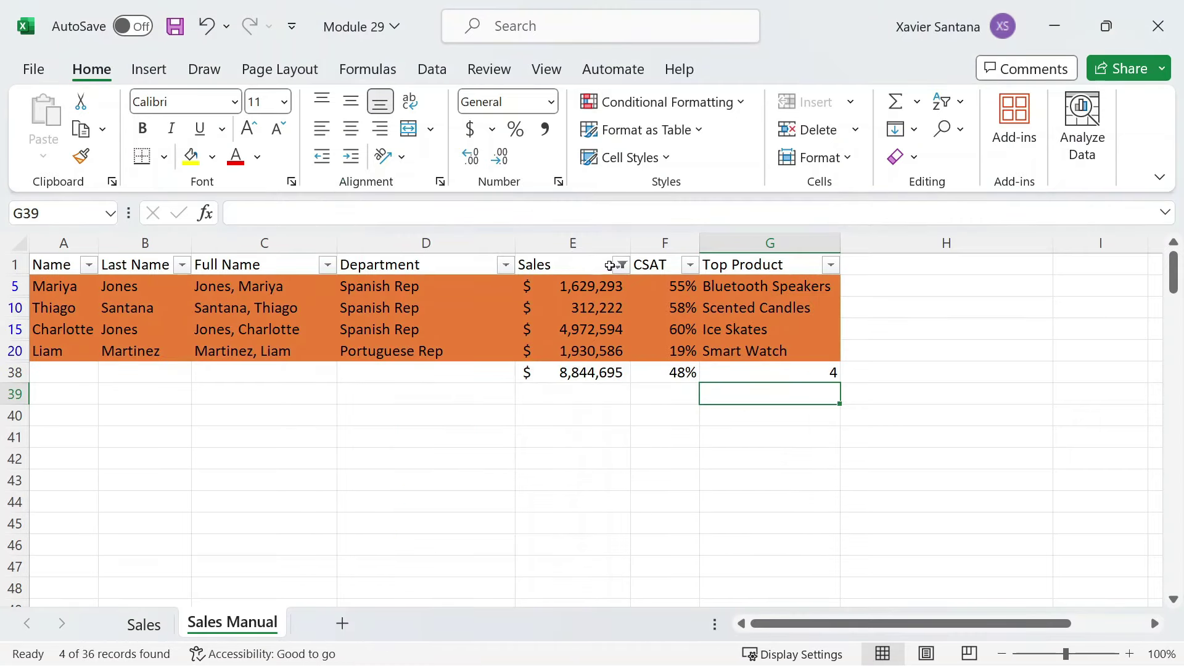